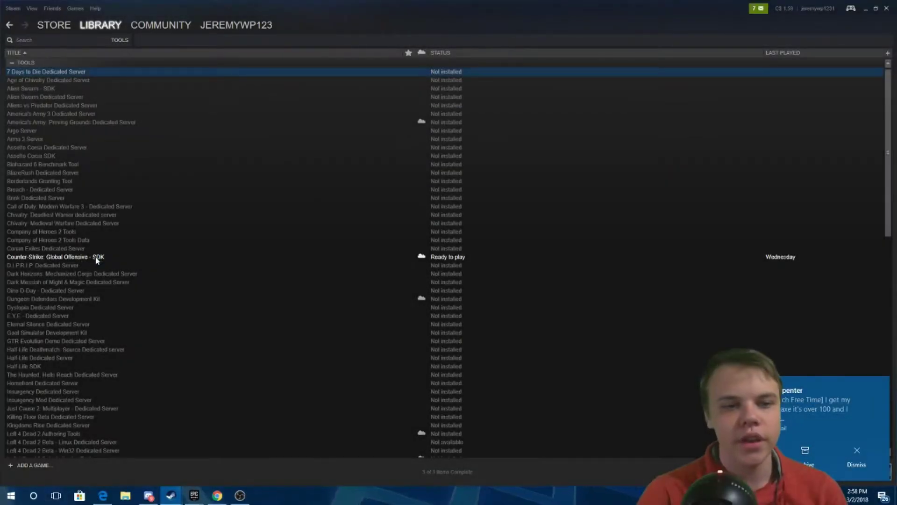
# Launch the Counter-Strike: Global Offensive SDK from the Steam tools library.
pyautogui.doubleClick(97, 258)
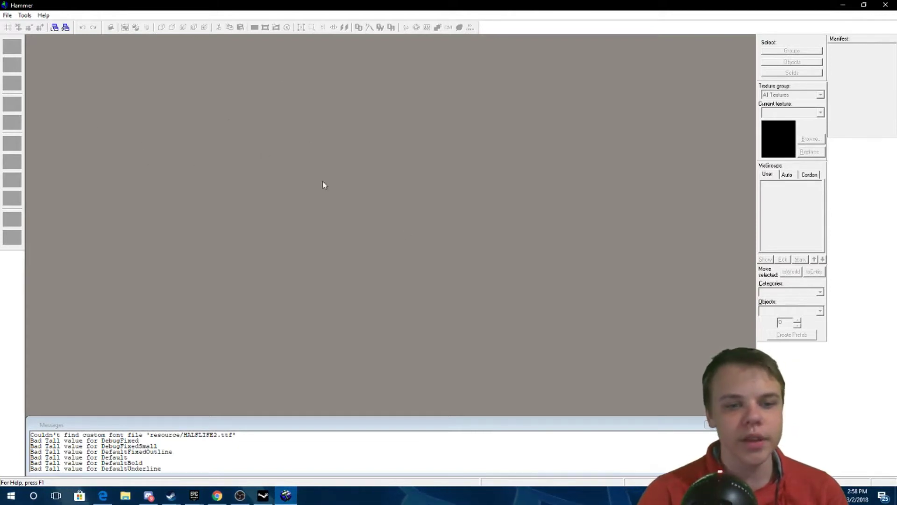
pyautogui.click(8, 15)
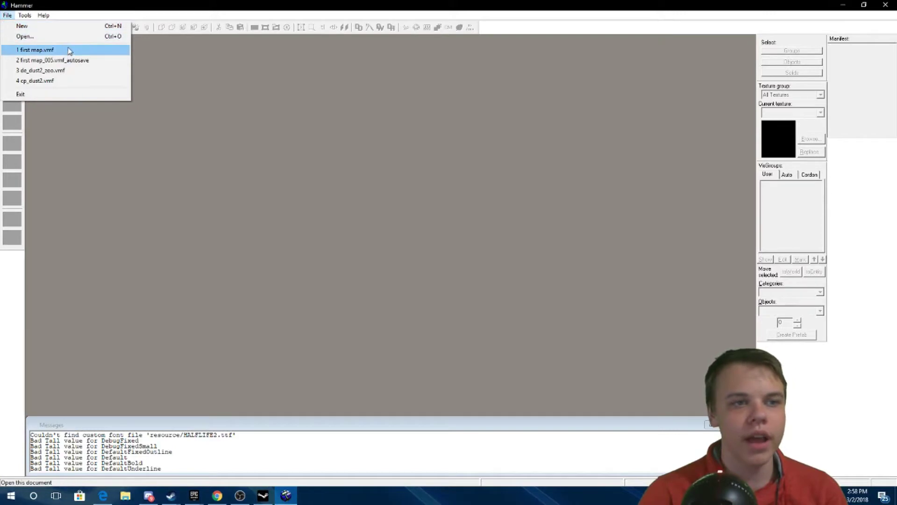
pyautogui.click(202, 195)
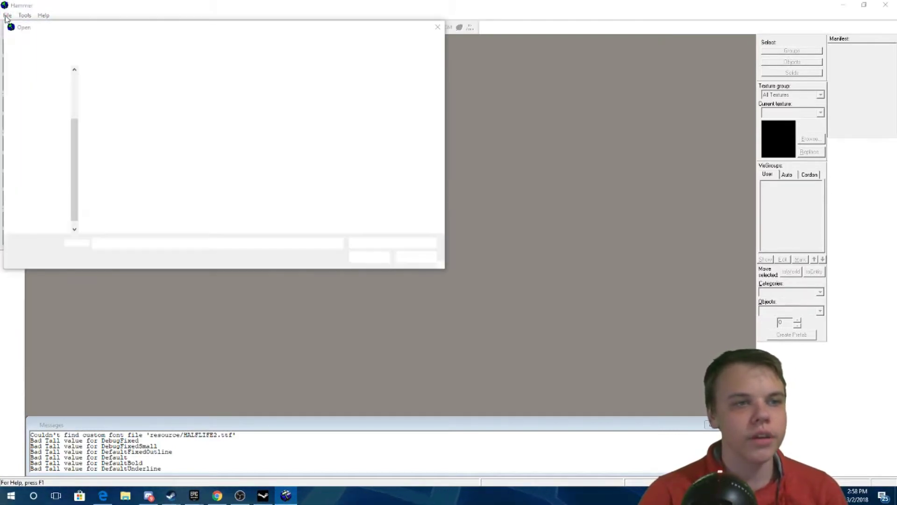
pyautogui.click(416, 256)
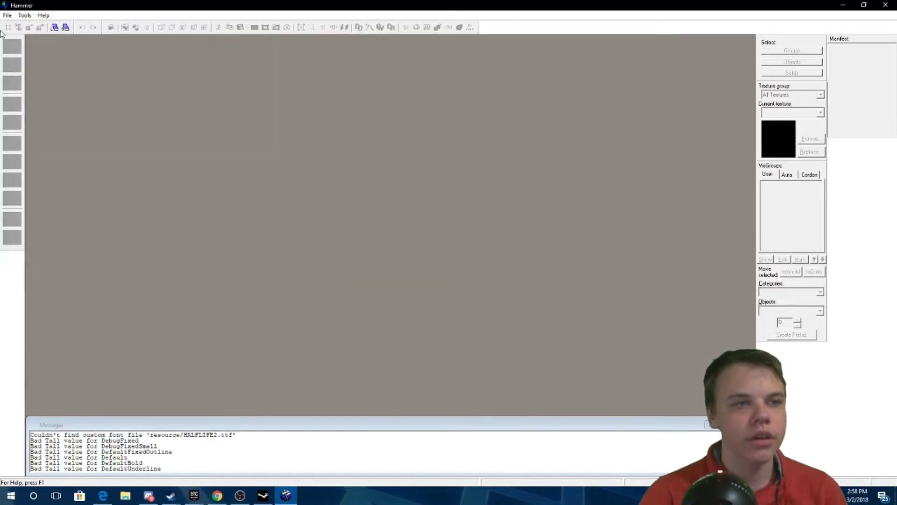
# Create a new empty map in Hammer.
pyautogui.click(7, 15)
pyautogui.click(13, 27)
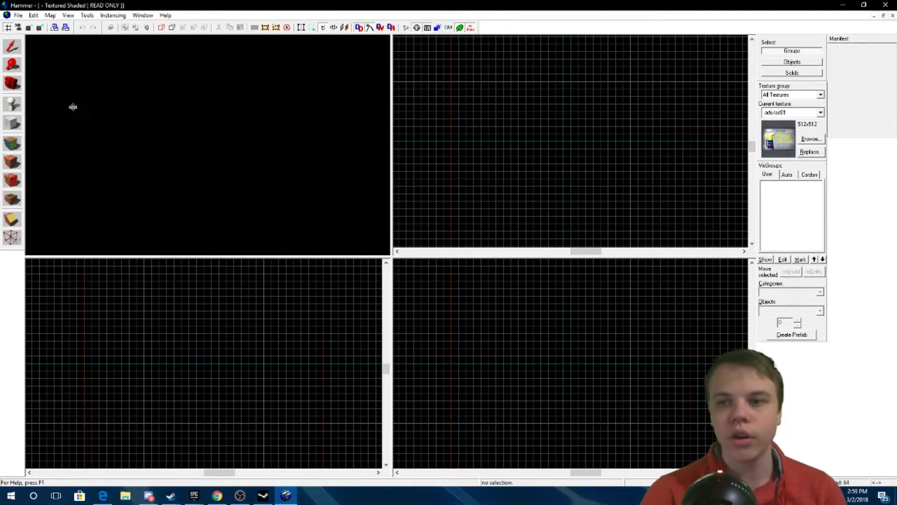
# Activate the Block tool and choose brick/brick_ext_11 as the current texture.
pyautogui.click(11, 130)
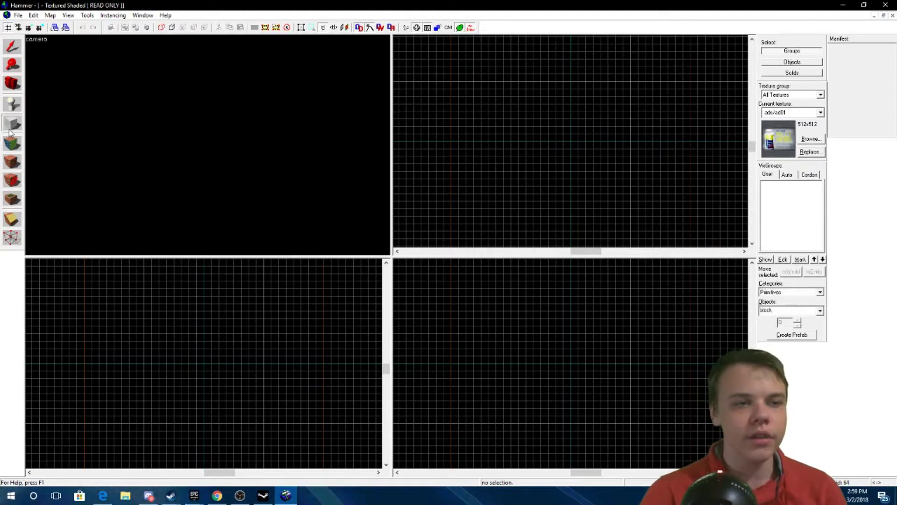
pyautogui.click(812, 139)
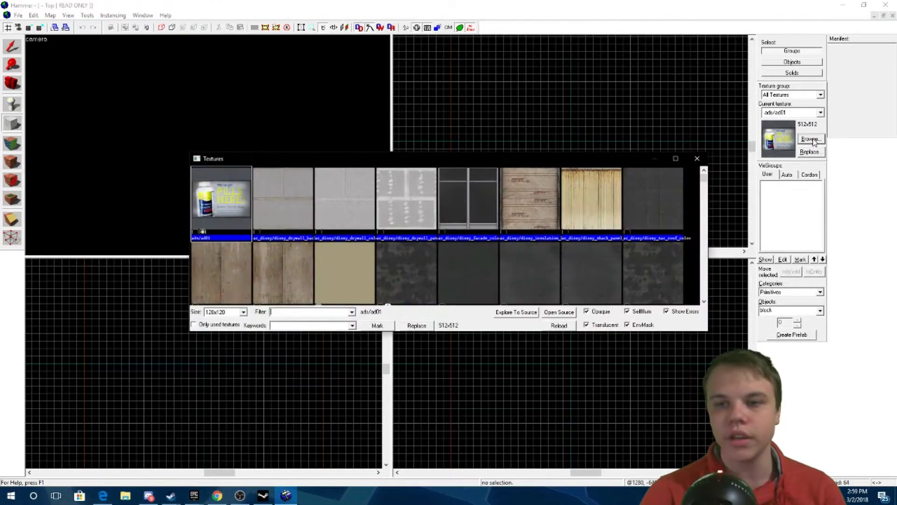
pyautogui.scroll(-5, 408, 219)
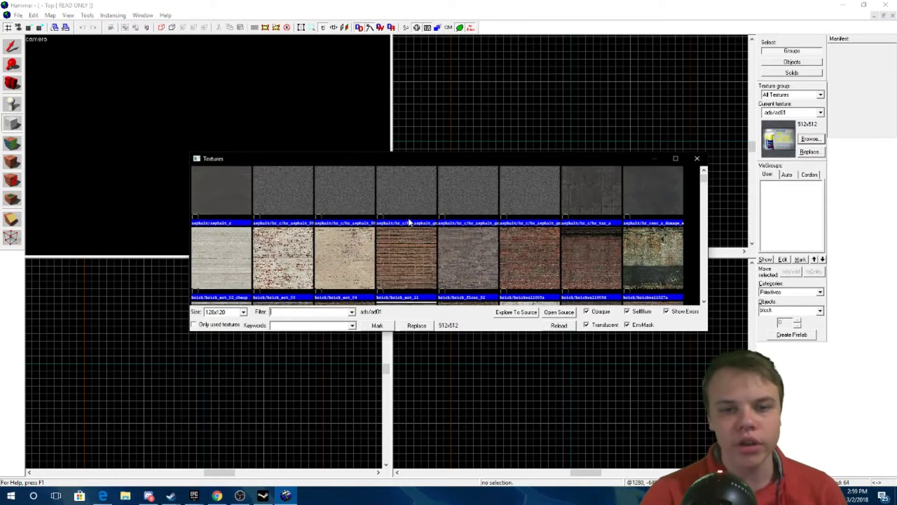
pyautogui.scroll(5, 409, 222)
pyautogui.scroll(-2, 381, 238)
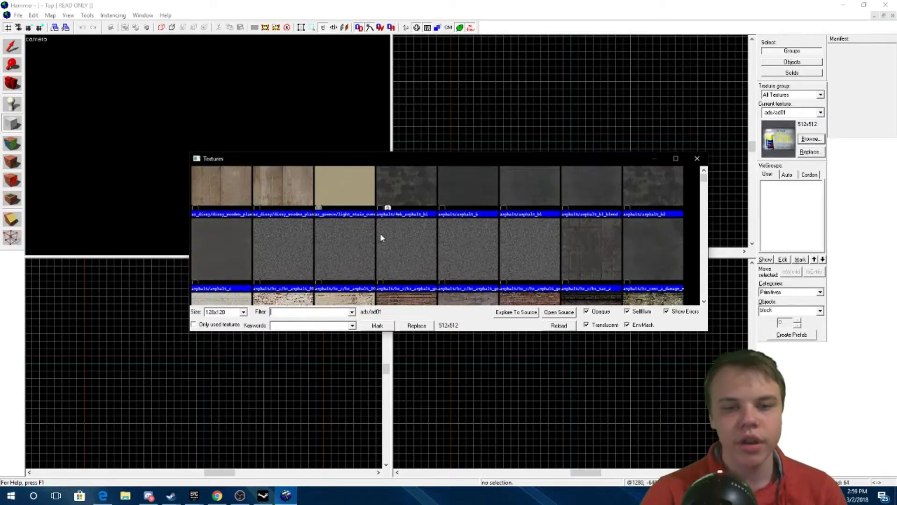
pyautogui.scroll(-2, 383, 231)
pyautogui.click(407, 262)
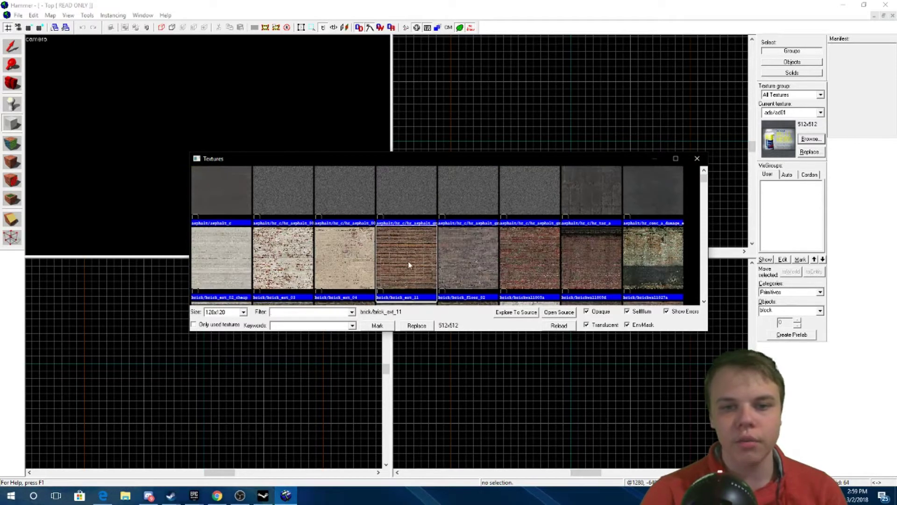
pyautogui.doubleClick(409, 265)
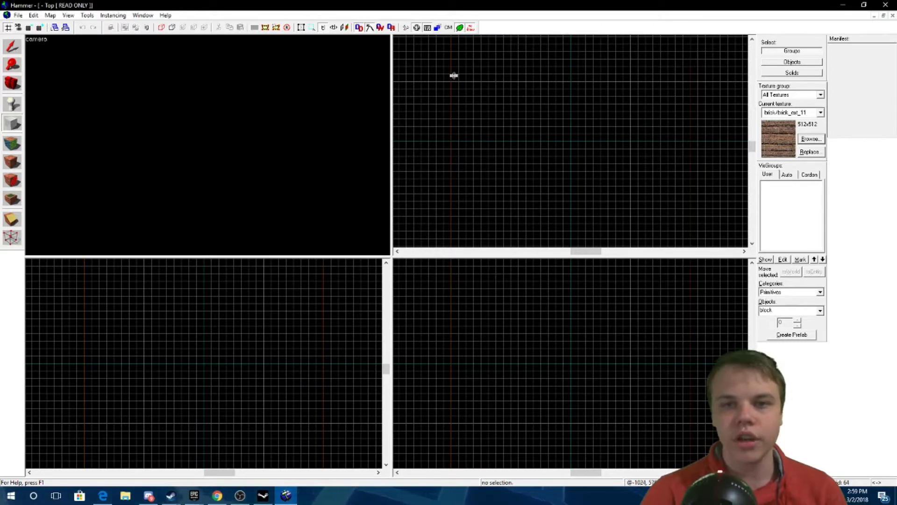
# Create a block 2048 by 768 units in plan and 1024 units high, with the camera view set to 3D Shaded Textured Polygons.
pyautogui.moveTo(452, 74); pyautogui.dragTo(694, 165)
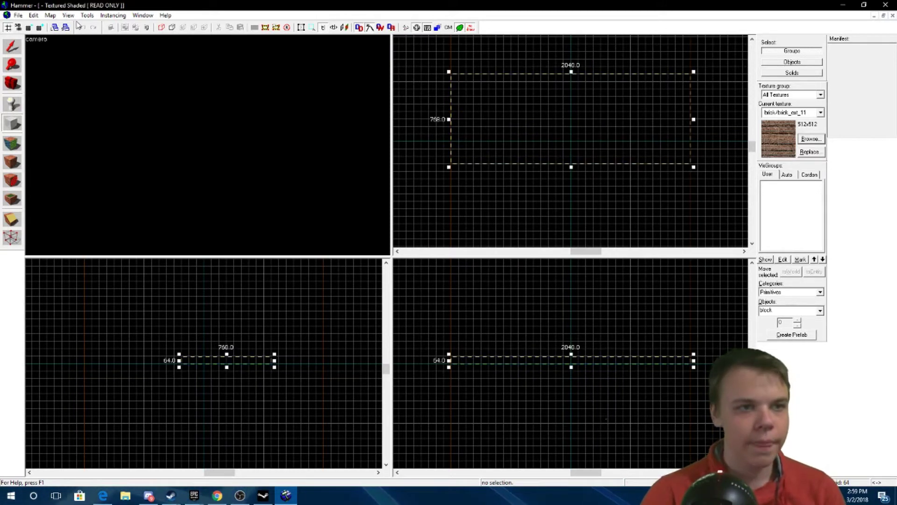
pyautogui.click(40, 41)
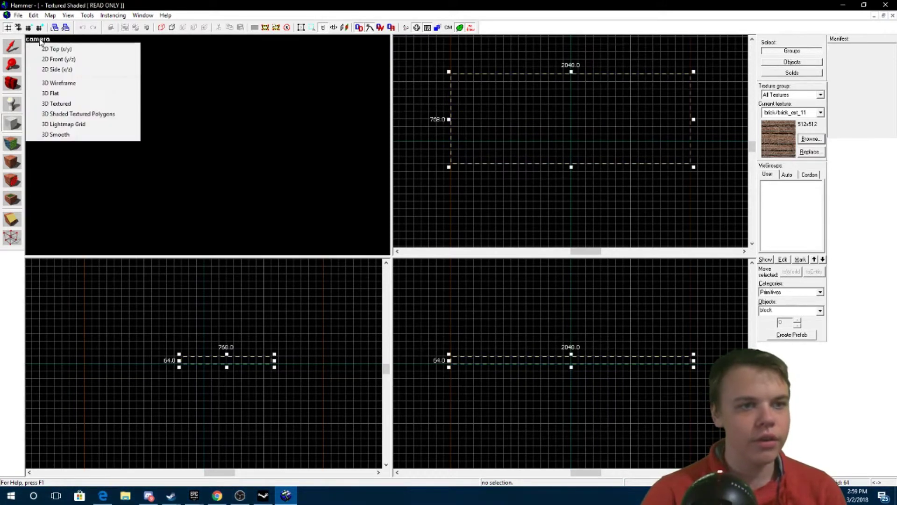
pyautogui.click(93, 115)
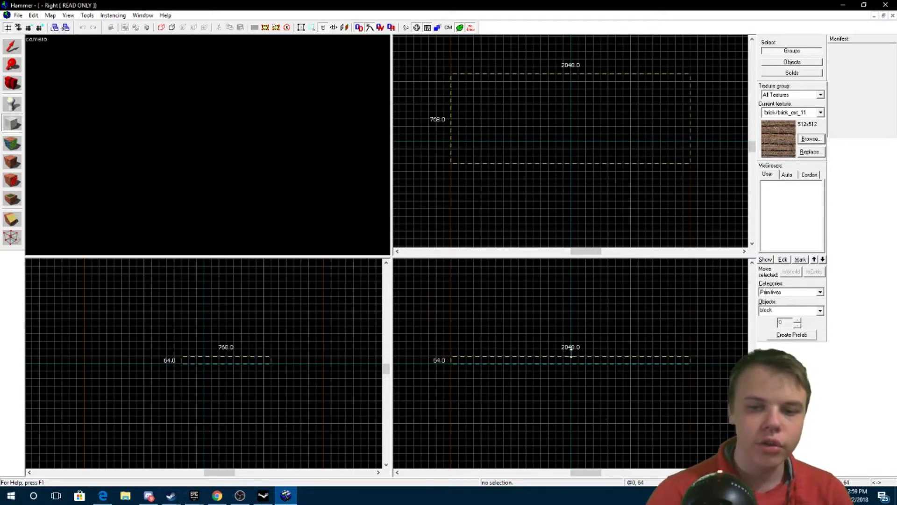
pyautogui.moveTo(571, 354); pyautogui.dragTo(563, 374)
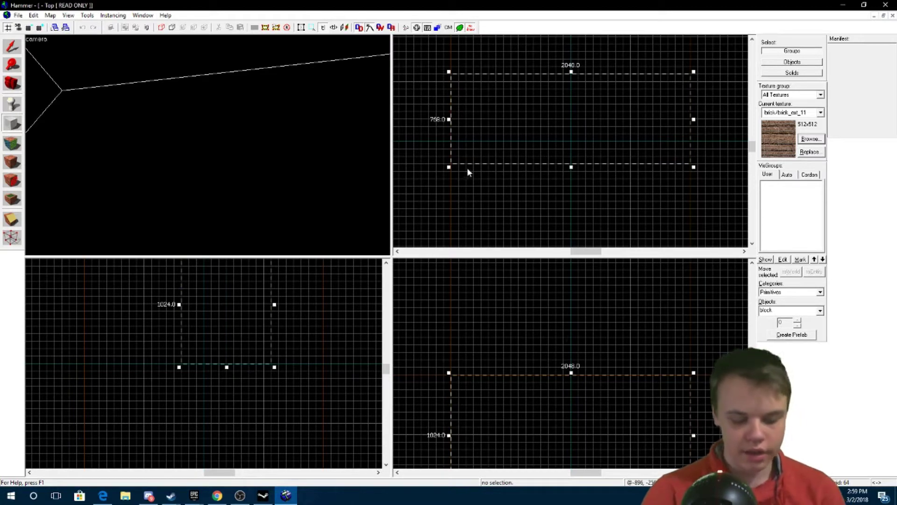
pyautogui.press('Return')
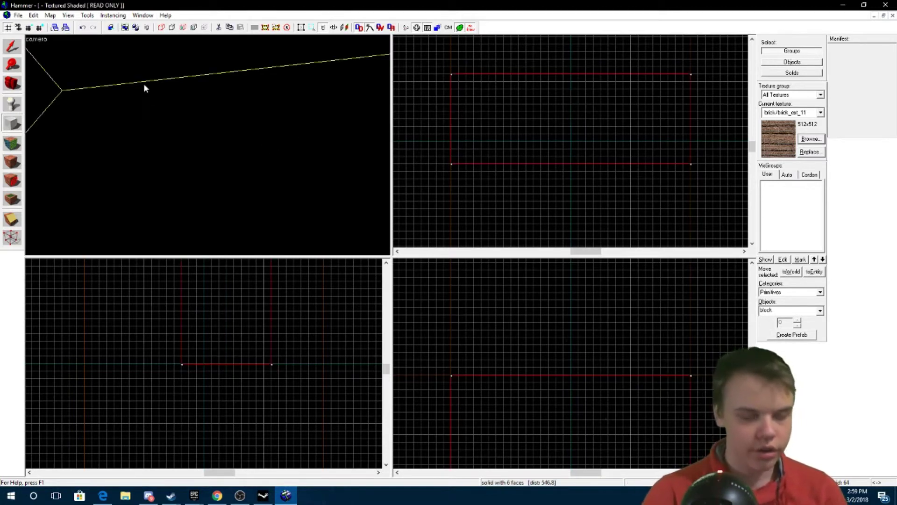
# Make the brick block hollow with walls 32 units thick.
pyautogui.press('z')
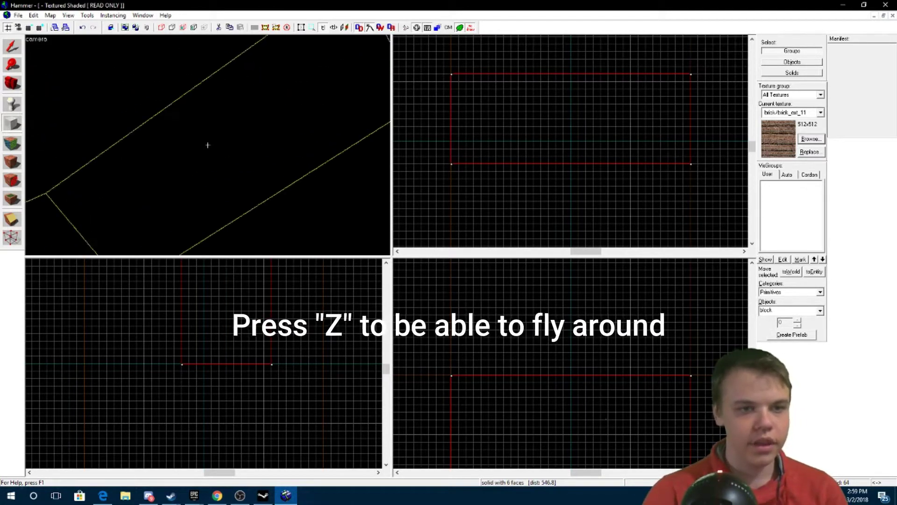
pyautogui.press('s')
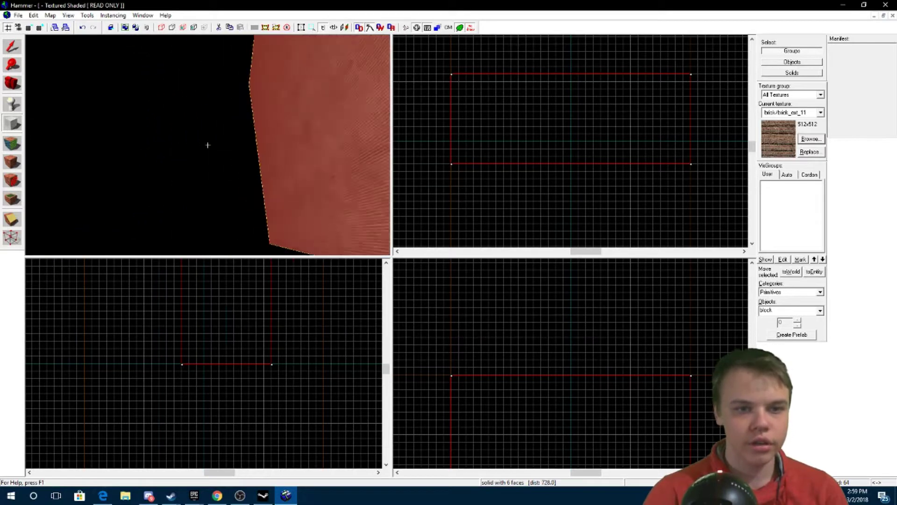
pyautogui.press('s')
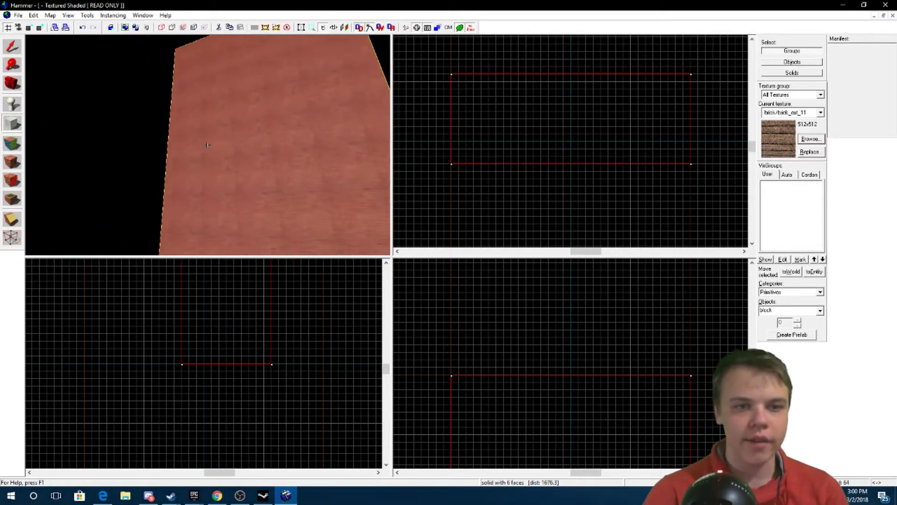
pyautogui.press('w')
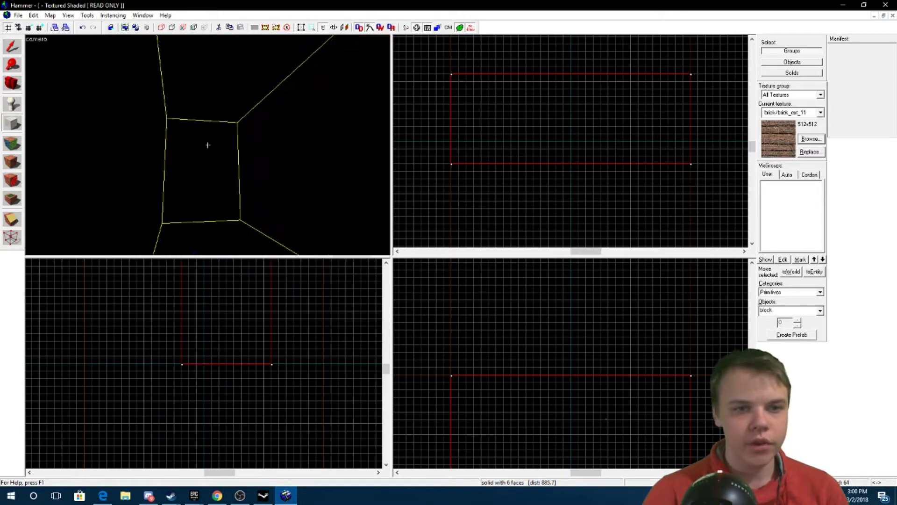
pyautogui.press('s')
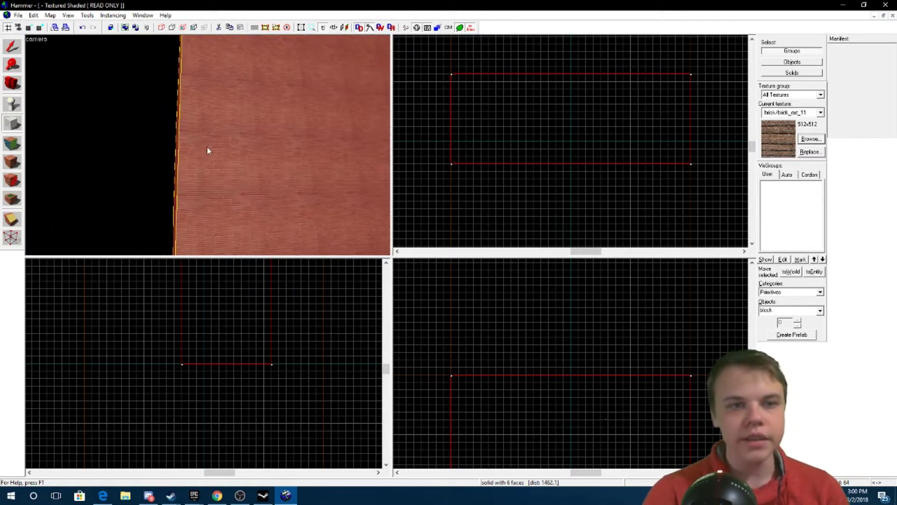
pyautogui.click(20, 53)
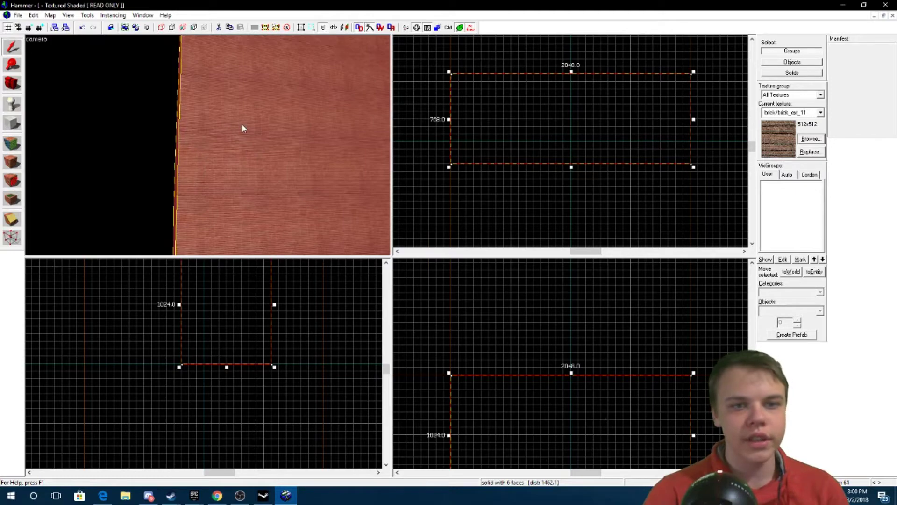
pyautogui.rightClick(499, 123)
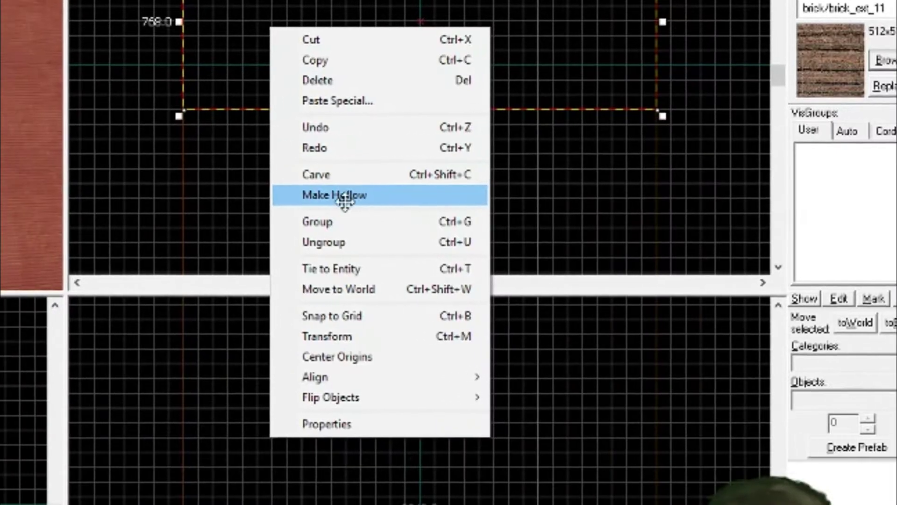
pyautogui.click(344, 196)
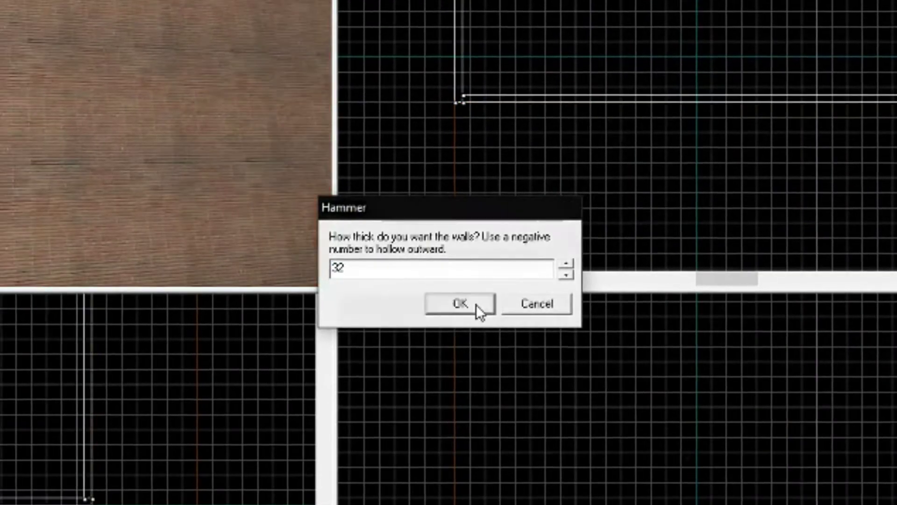
pyautogui.click(421, 306)
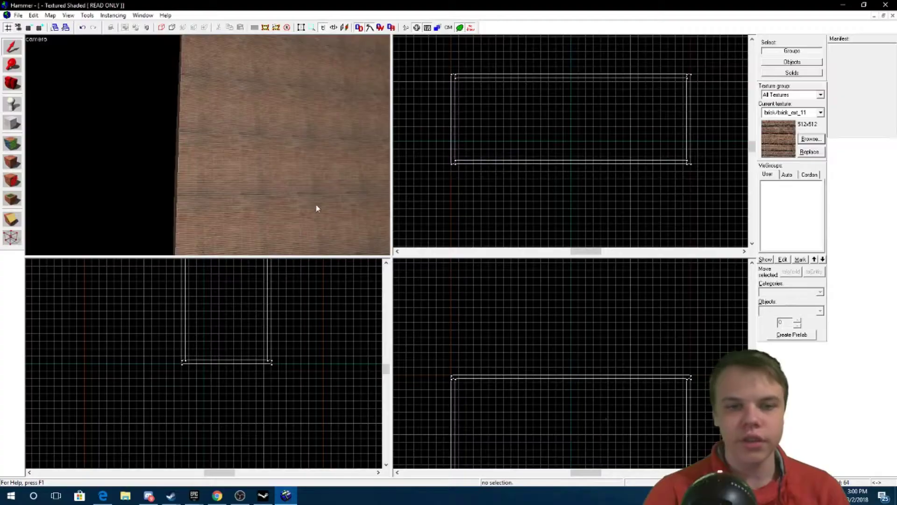
# Place an info_player_terrorist entity on the floor inside the hollow room, near the middle of a short end wall.
pyautogui.press('a')
pyautogui.press('w')
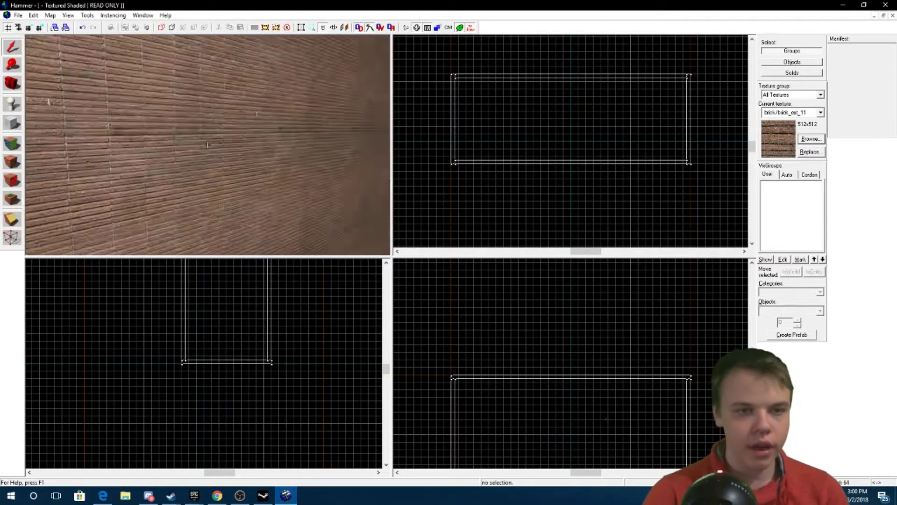
pyautogui.press('w')
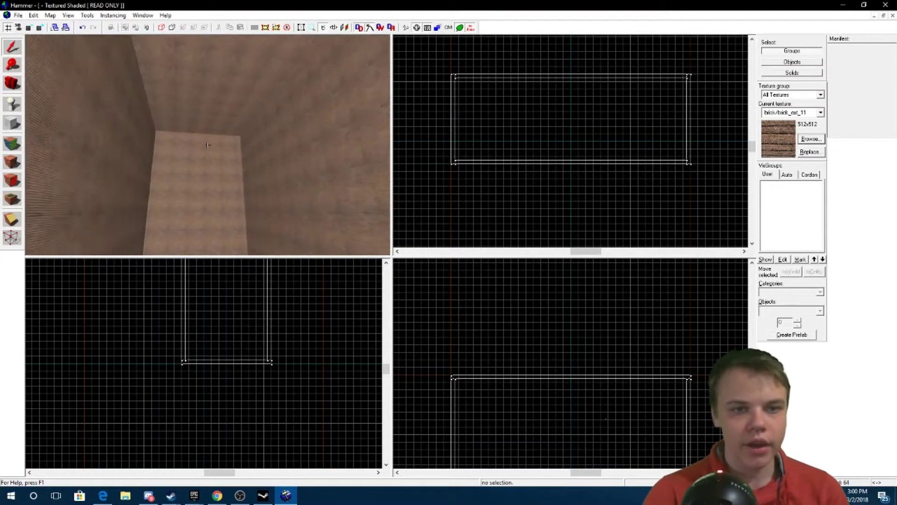
pyautogui.press('w')
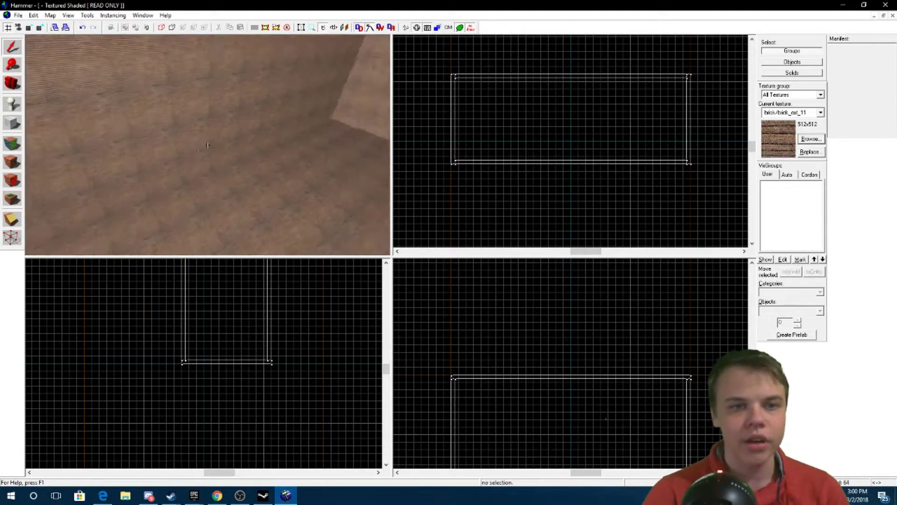
pyautogui.press('w')
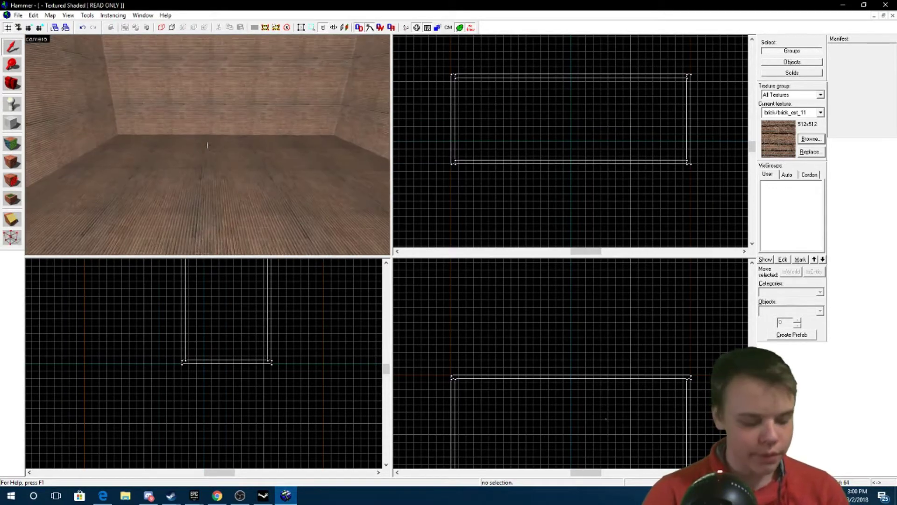
pyautogui.press('z')
pyautogui.click(13, 105)
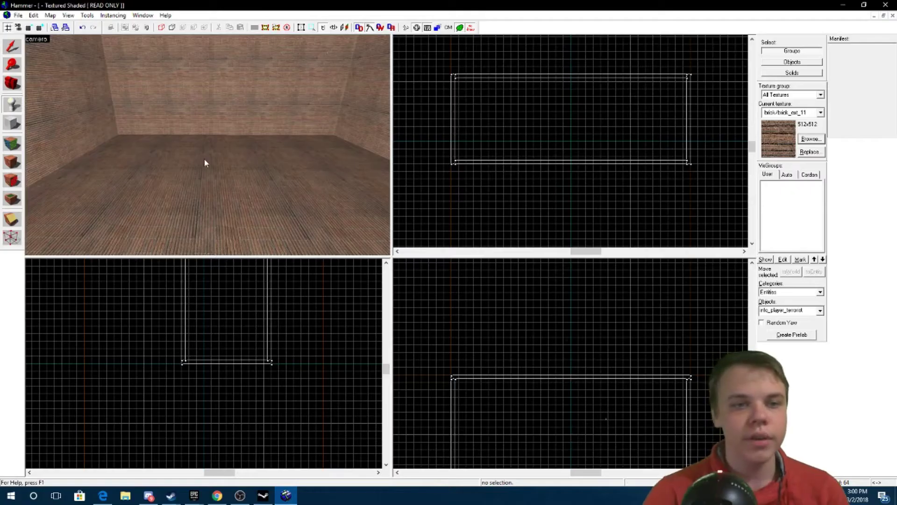
pyautogui.click(227, 147)
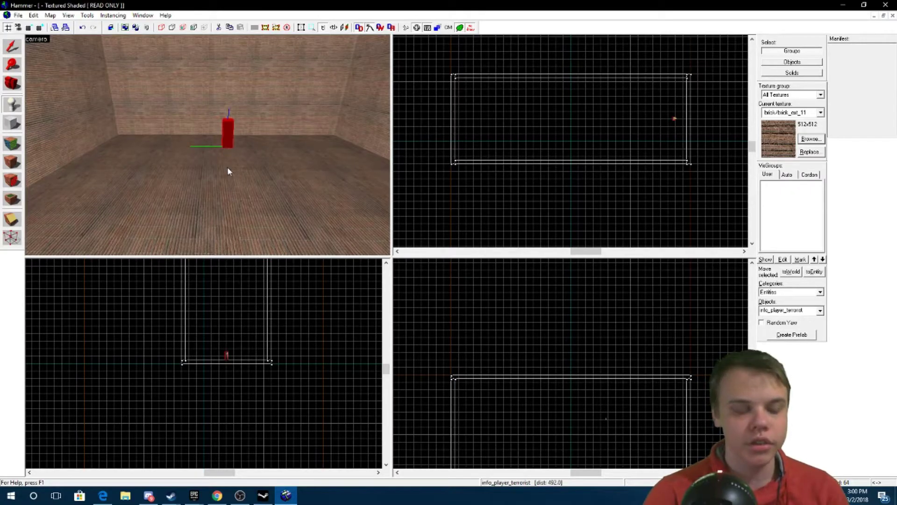
# Rotate the terrorist spawn to a yaw of 178 so it faces into the room.
pyautogui.press('w')
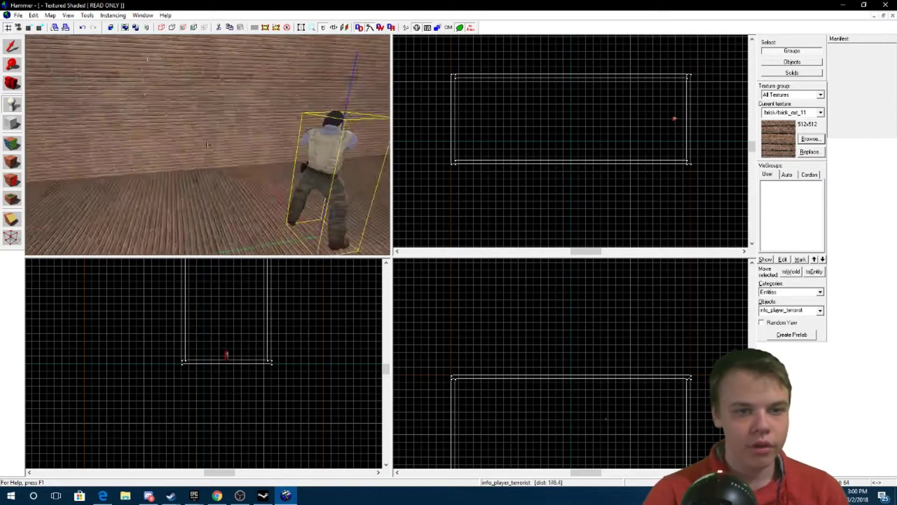
pyautogui.press('d')
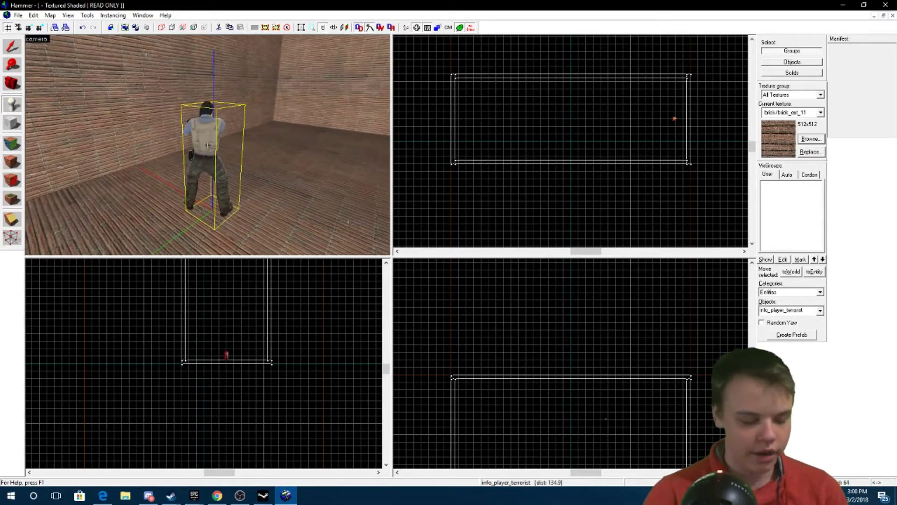
pyautogui.click(14, 48)
pyautogui.doubleClick(232, 175)
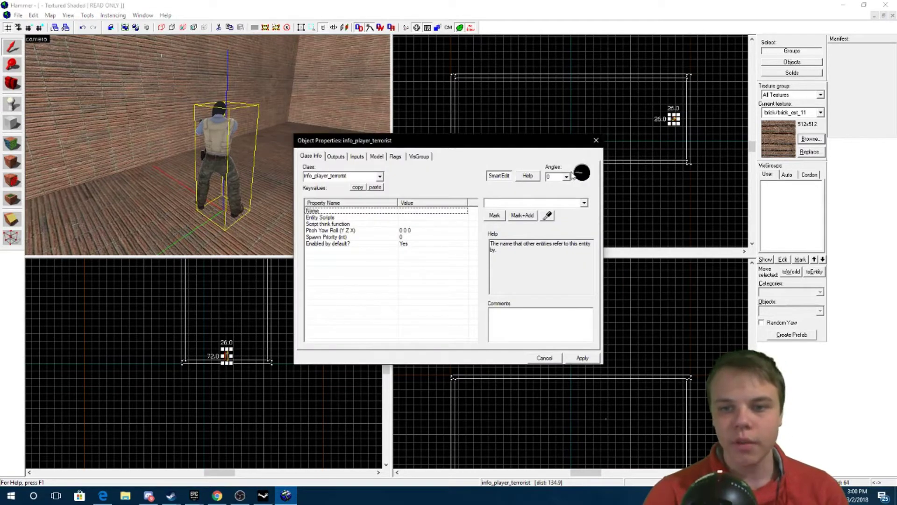
pyautogui.click(601, 456)
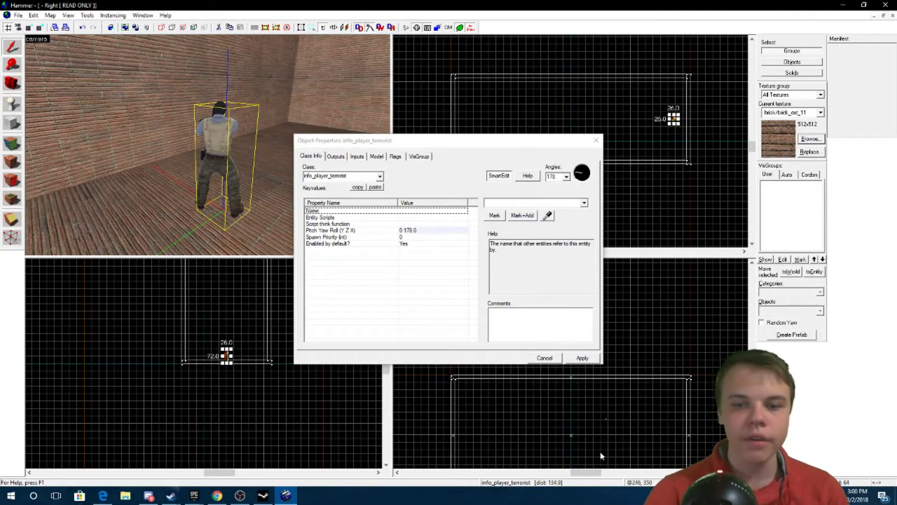
pyautogui.click(571, 359)
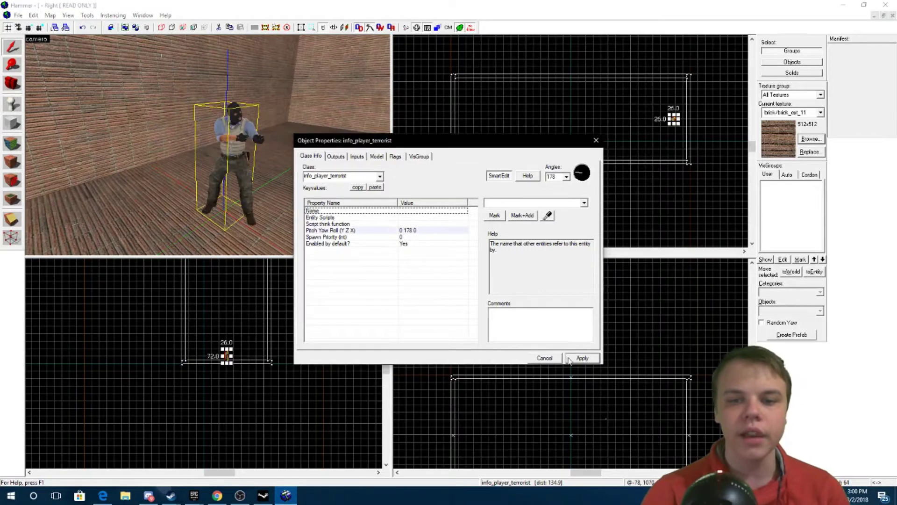
pyautogui.click(544, 359)
# Place a prop_static entity on the floor inside the room, a short distance in front of the terrorist spawn.
pyautogui.press('w')
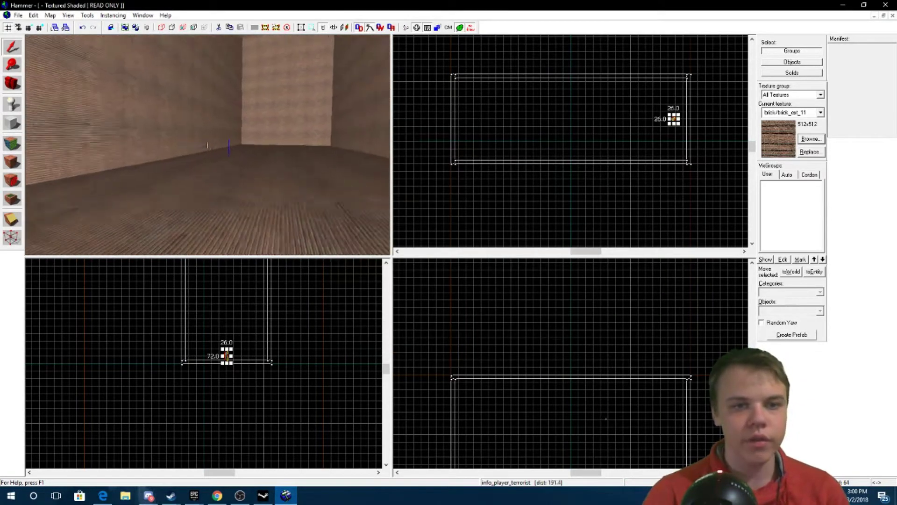
pyautogui.press('w')
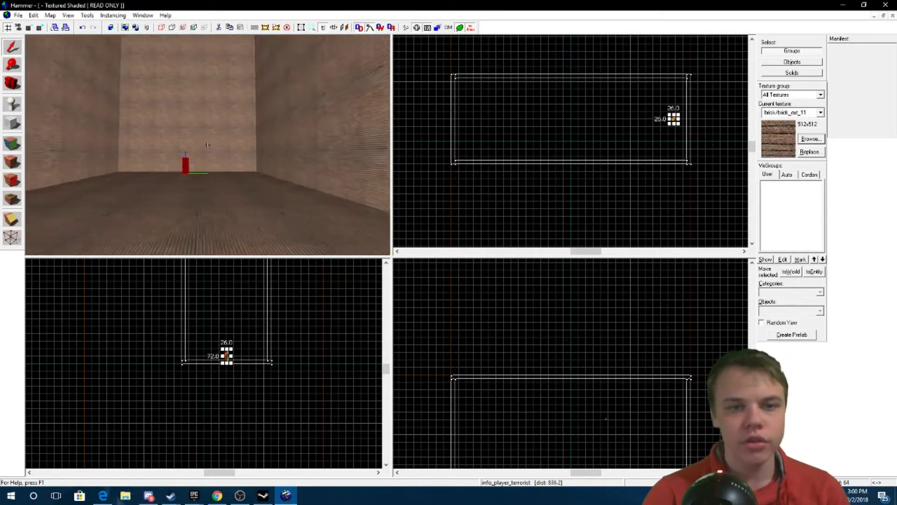
pyautogui.press('w')
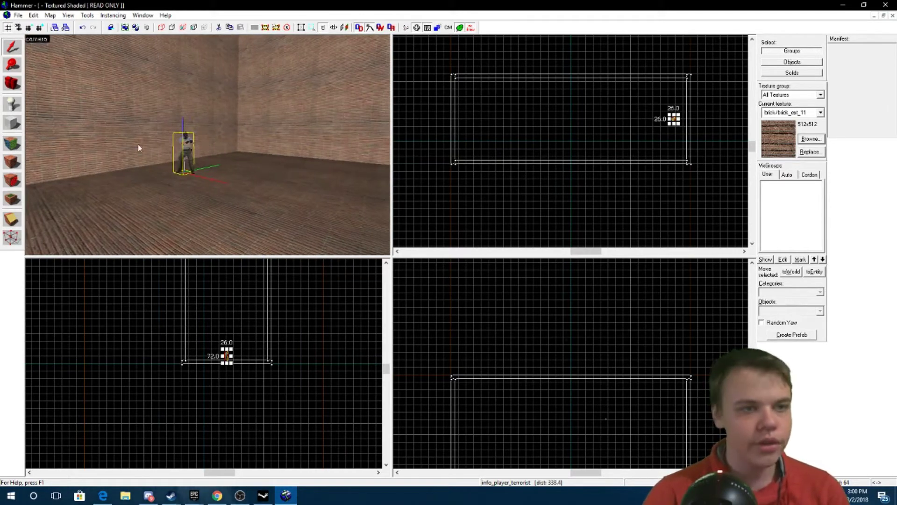
pyautogui.click(14, 104)
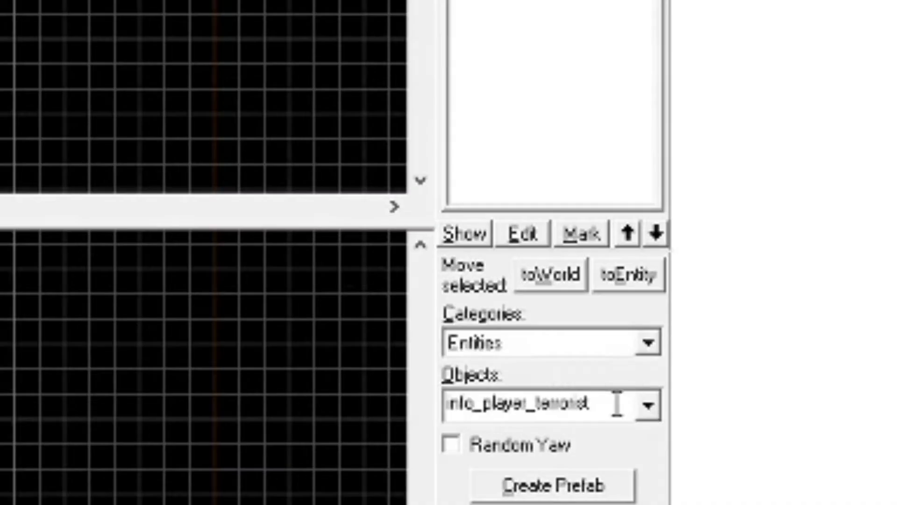
pyautogui.click(811, 309)
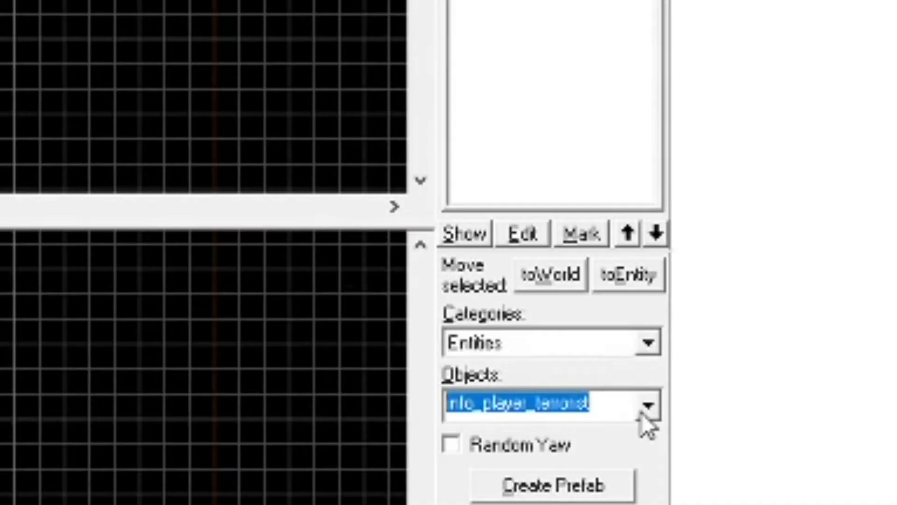
pyautogui.press('BackSpace')
pyautogui.click(817, 313)
pyautogui.write('pr')
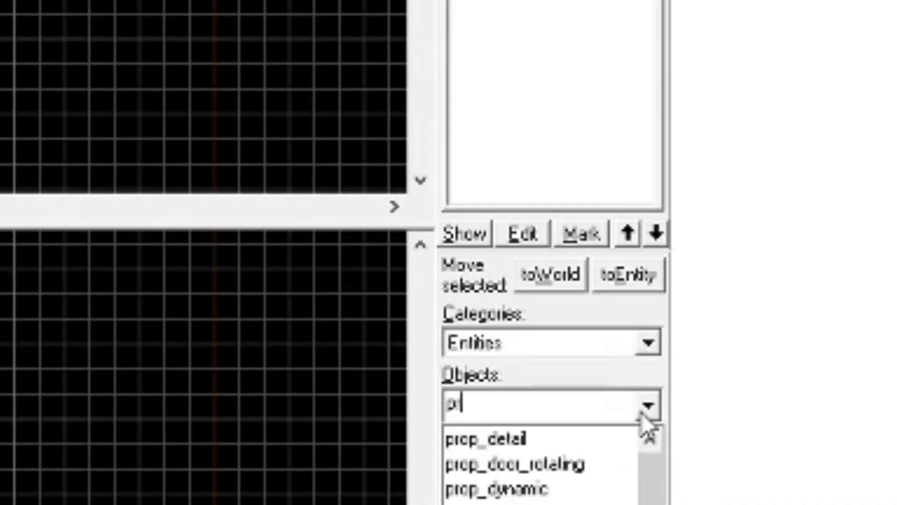
pyautogui.write('op_')
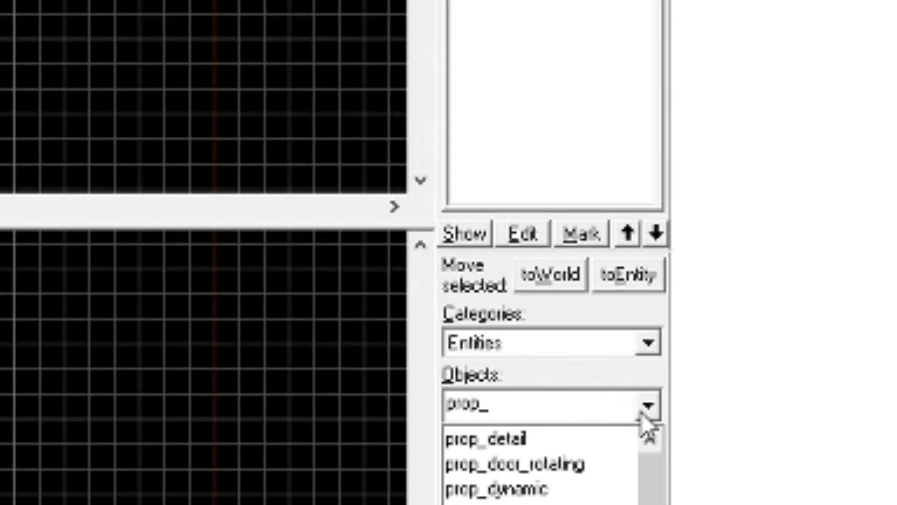
pyautogui.write('stat')
pyautogui.click(573, 442)
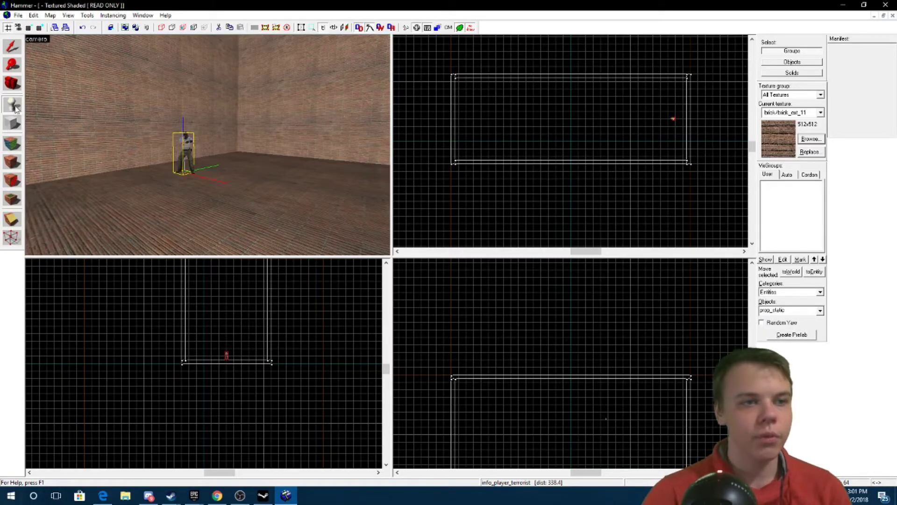
pyautogui.click(289, 207)
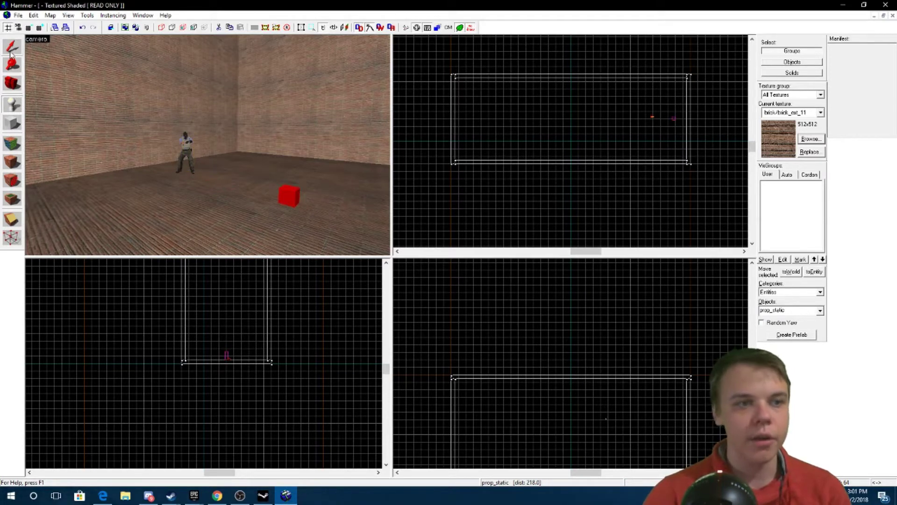
# Open the model browser for the prop_static's World Model property and filter the models by "box".
pyautogui.click(11, 52)
pyautogui.doubleClick(290, 199)
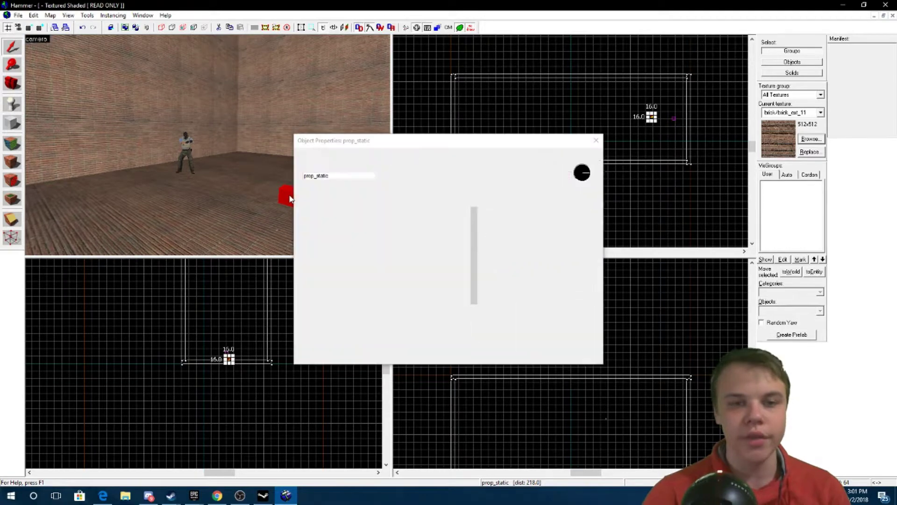
pyautogui.scroll(-2, 335, 299)
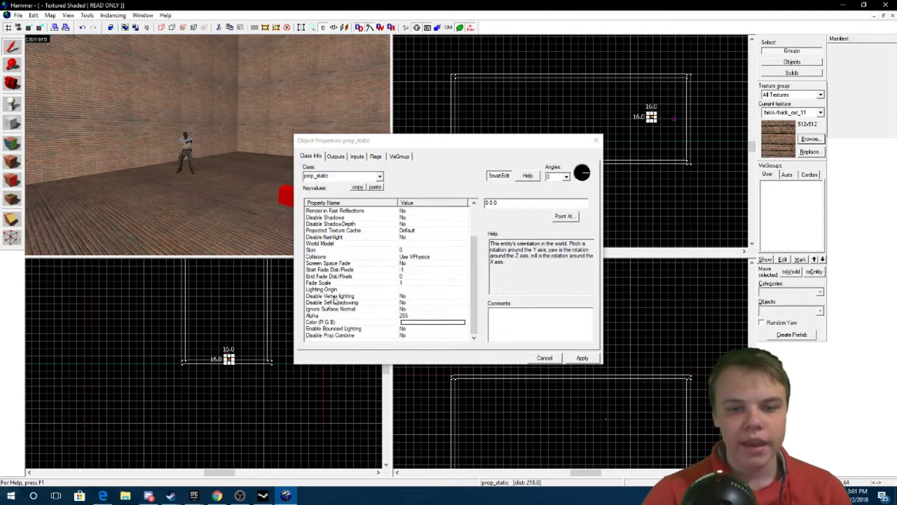
pyautogui.scroll(2, 342, 264)
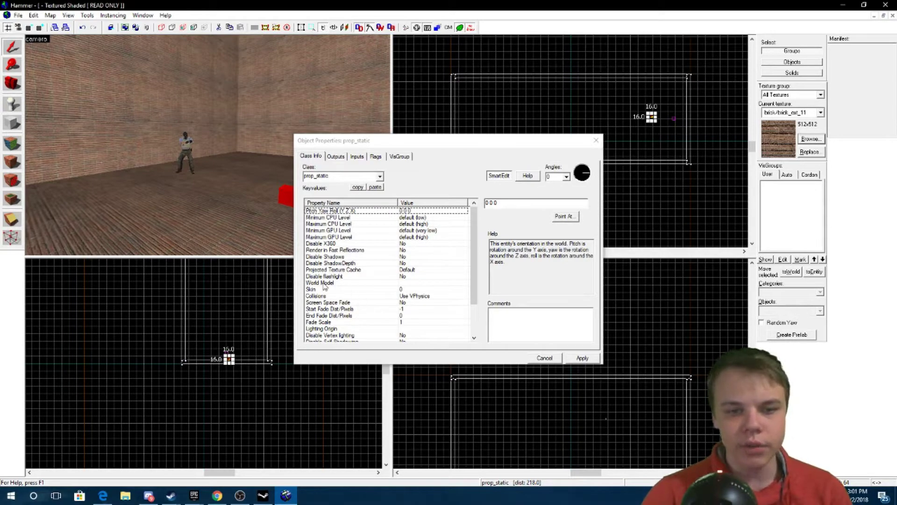
pyautogui.click(323, 283)
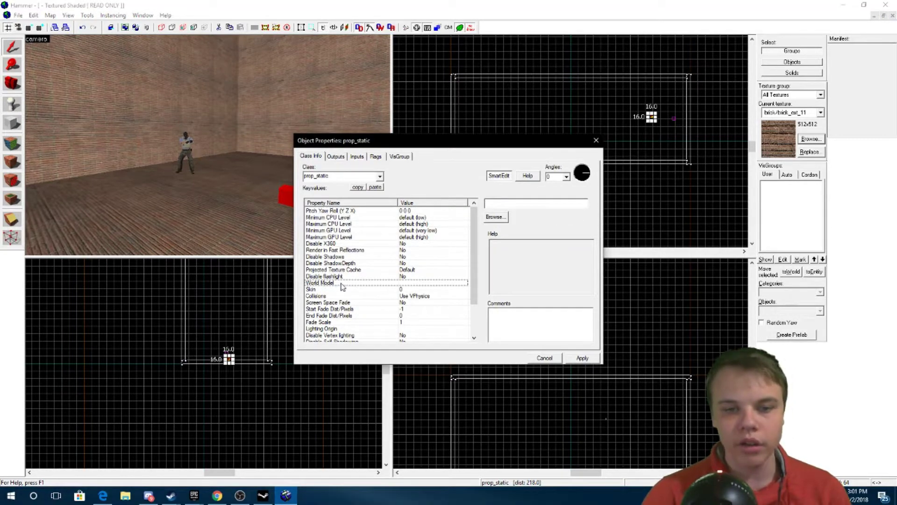
pyautogui.doubleClick(342, 286)
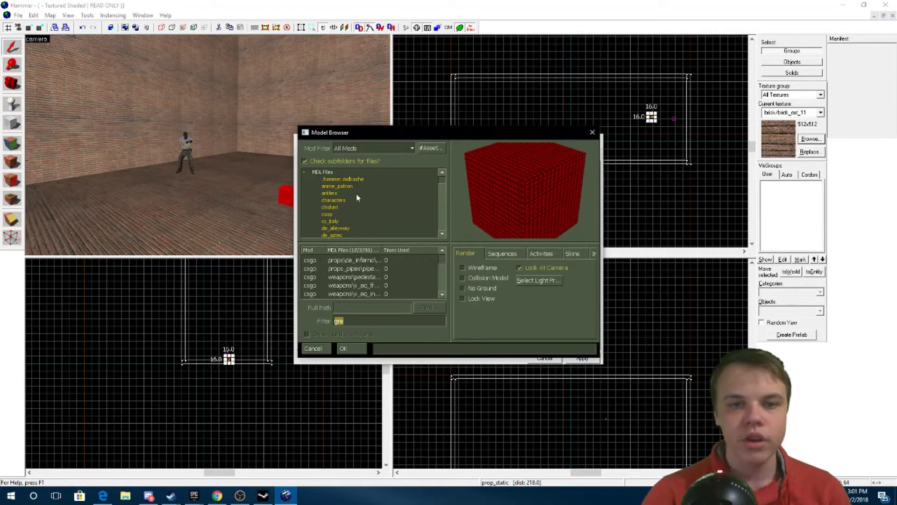
pyautogui.press('BackSpace')
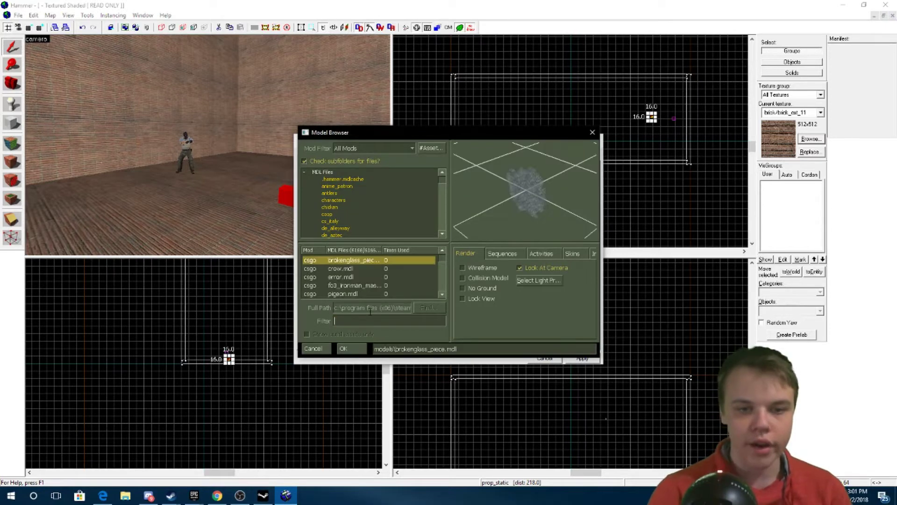
pyautogui.write('box')
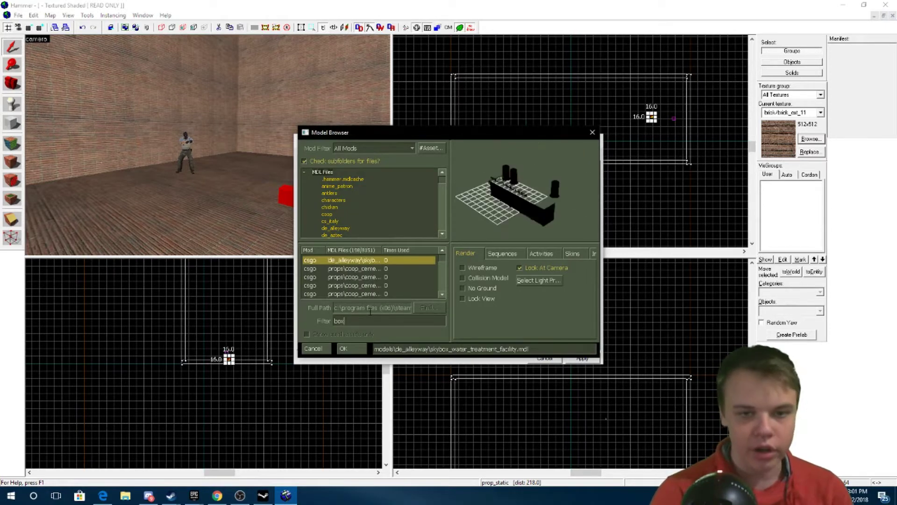
# Preview several box models and apply models/props/cs_assault/box_stack1.mdl as the prop's world model.
pyautogui.click(387, 269)
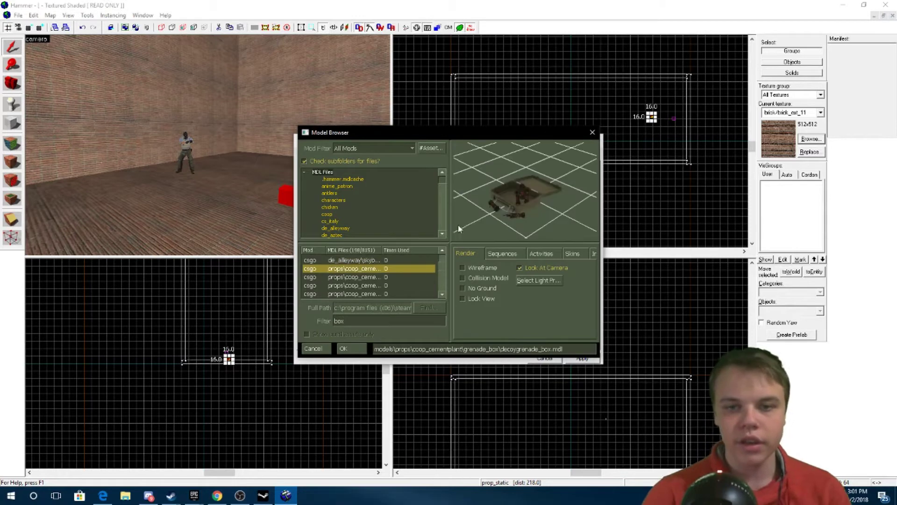
pyautogui.click(335, 278)
pyautogui.click(336, 285)
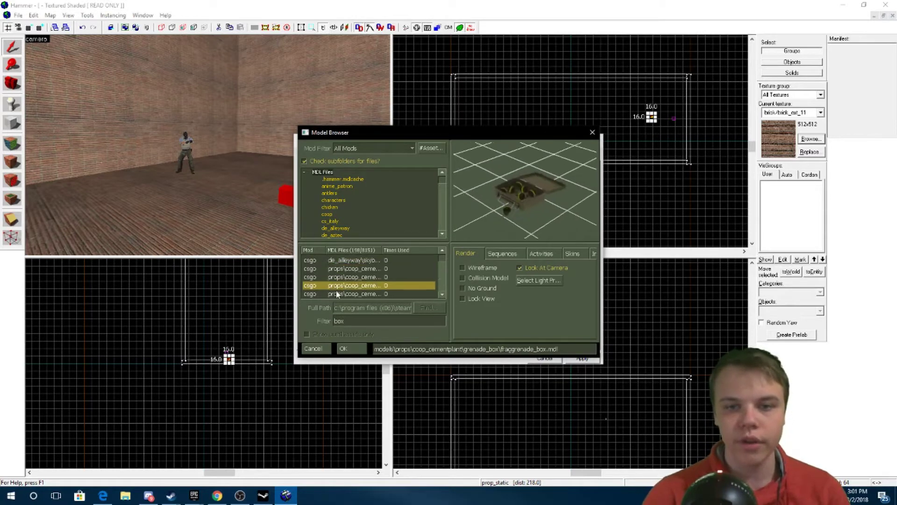
pyautogui.click(337, 293)
pyautogui.scroll(-2, 337, 293)
pyautogui.click(342, 278)
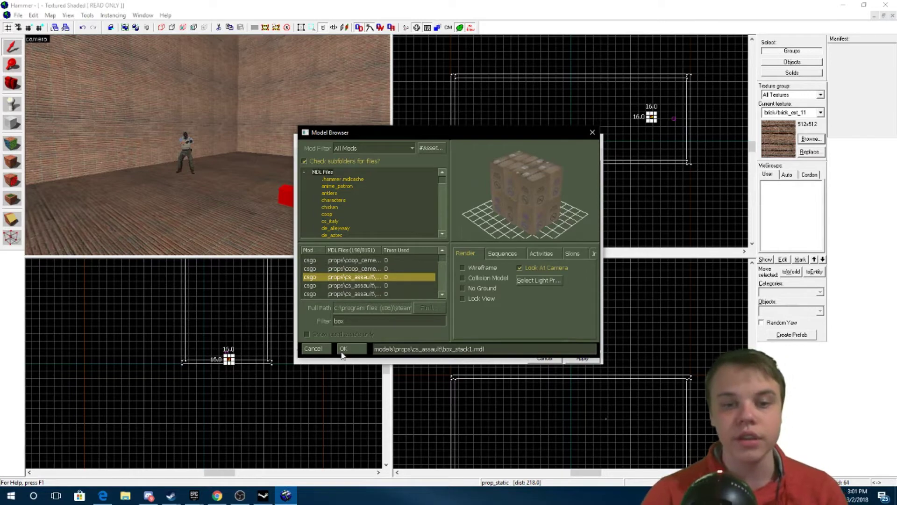
pyautogui.doubleClick(362, 280)
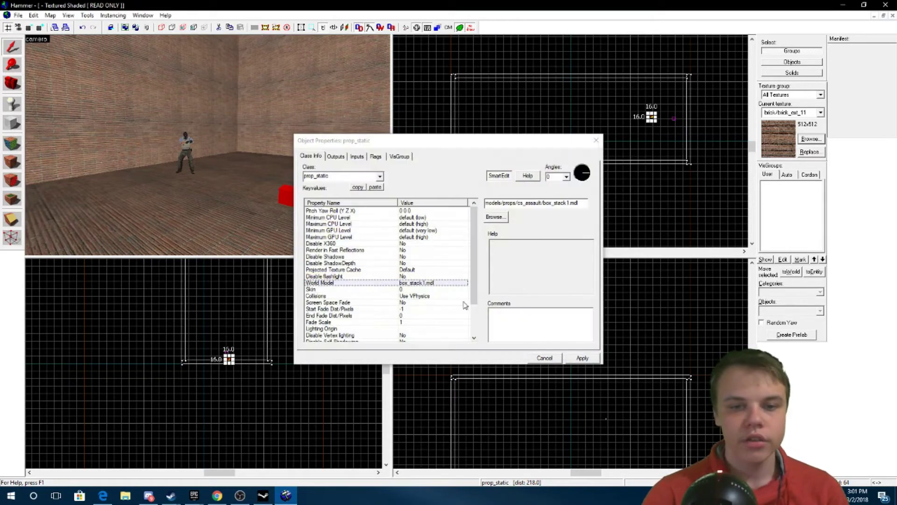
pyautogui.click(584, 361)
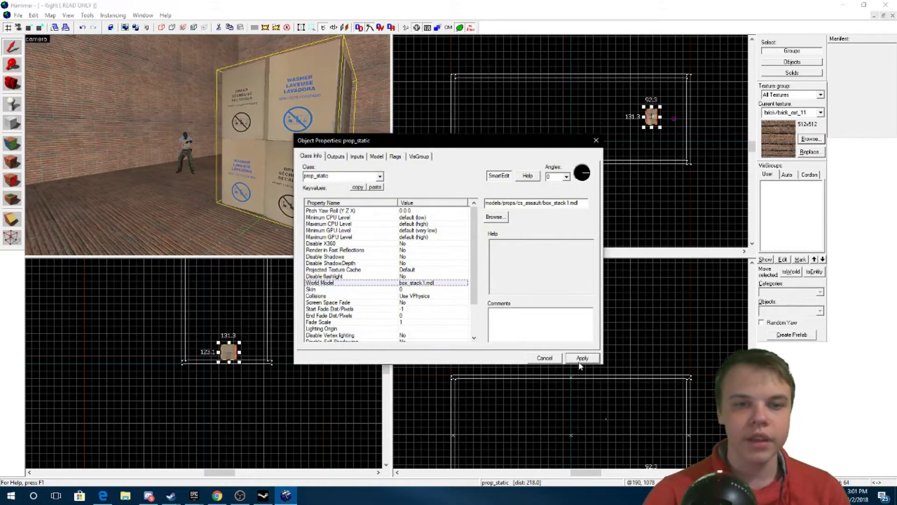
pyautogui.click(545, 358)
# Inspect the box stack from several sides and move it in plan from the room's middle toward a long side wall.
pyautogui.press('z')
pyautogui.press('a')
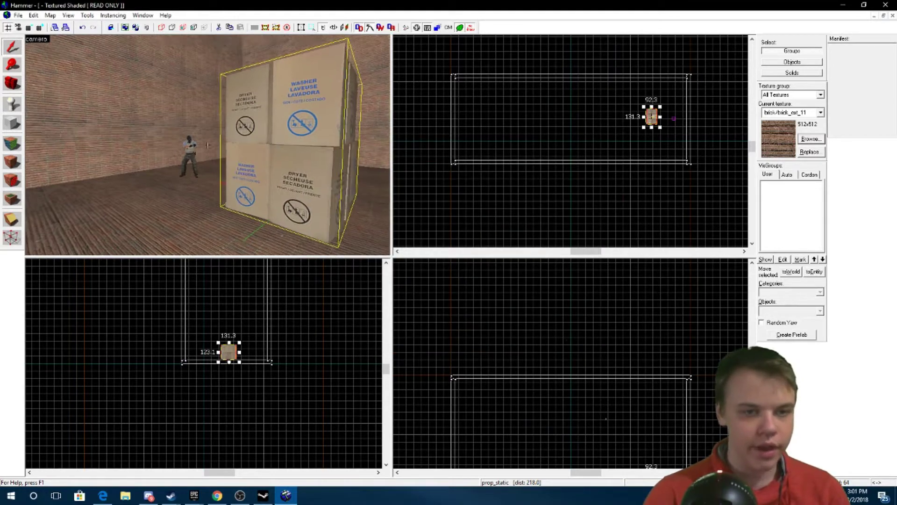
pyautogui.press('w')
pyautogui.press('d')
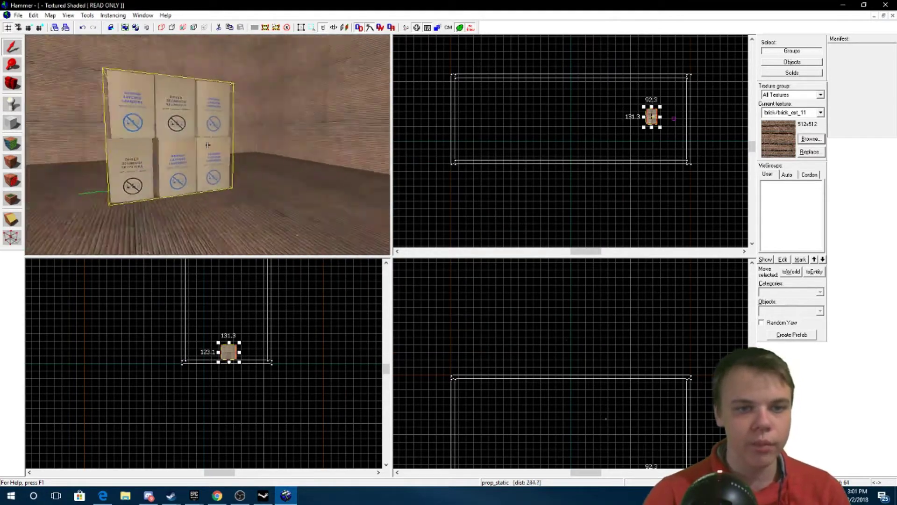
pyautogui.press('a')
pyautogui.press('d')
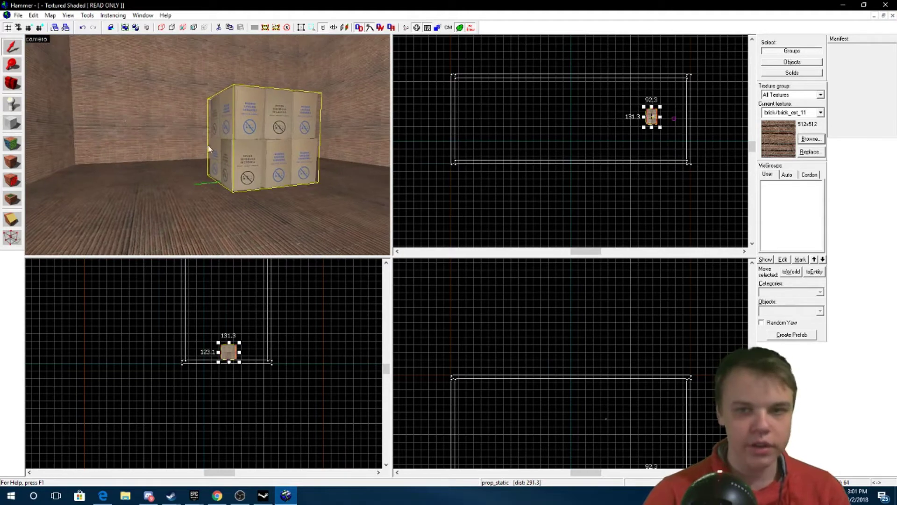
pyautogui.press('z')
pyautogui.scroll(5, 670, 123)
pyautogui.moveTo(626, 107); pyautogui.dragTo(627, 178)
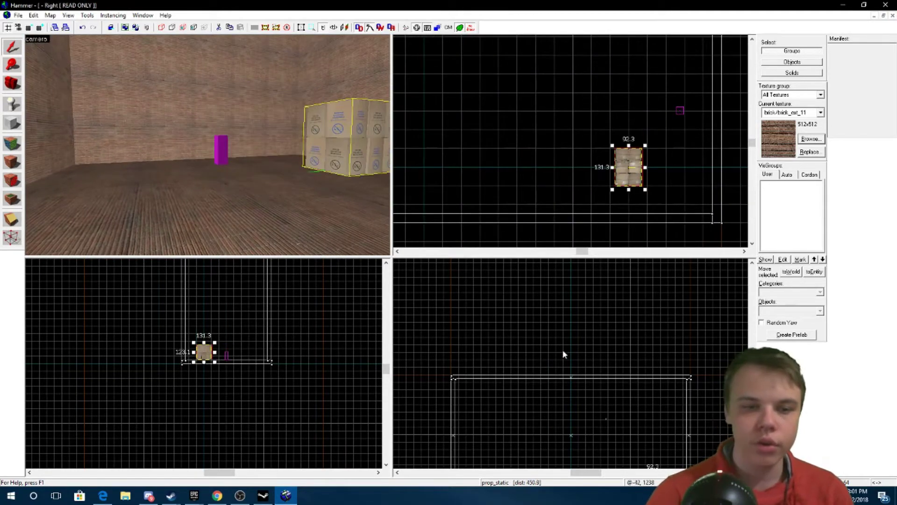
# Shift the box stack closer to the long side wall and rest it on the floor, using a grid size of 32.
pyautogui.scroll(2, 176, 341)
pyautogui.scroll(3, 233, 368)
pyautogui.moveTo(254, 374); pyautogui.dragTo(223, 348)
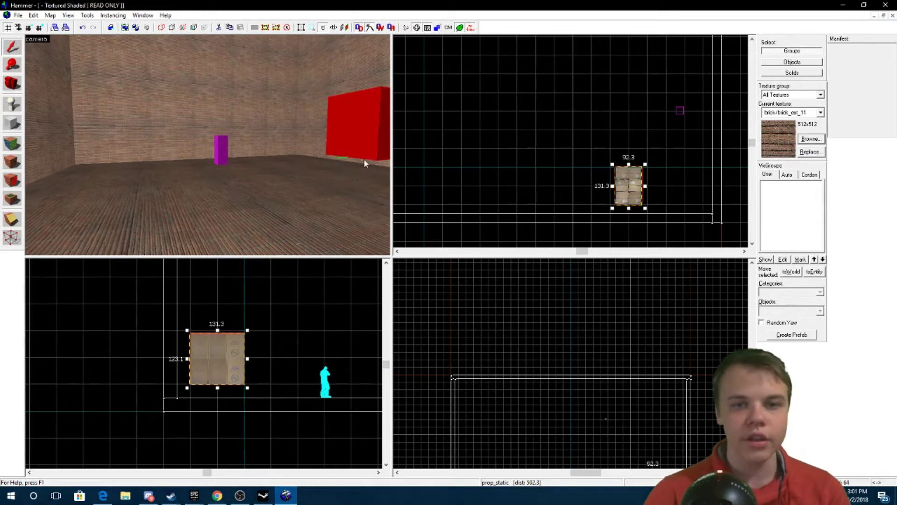
pyautogui.moveTo(233, 356)
pyautogui.mouseDown()
pyautogui.moveTo(233, 374)
pyautogui.moveTo(228, 352)
pyautogui.mouseUp()
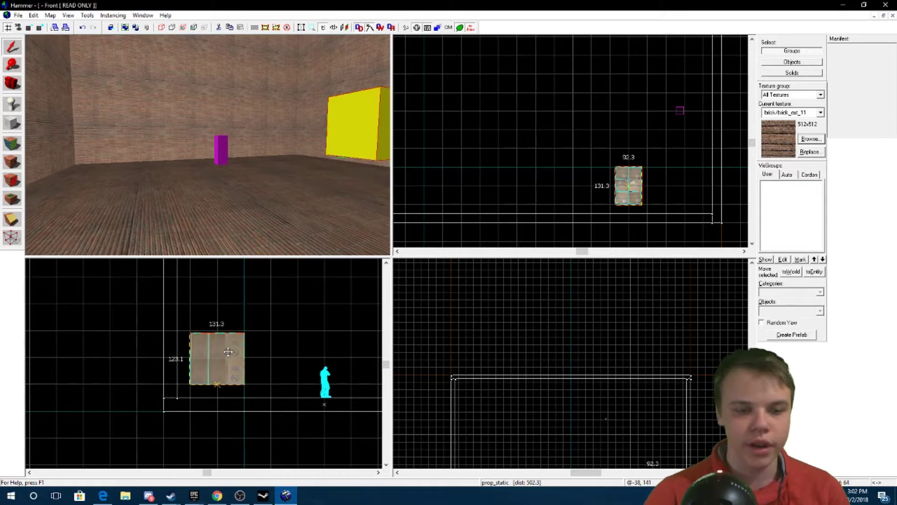
pyautogui.click(40, 28)
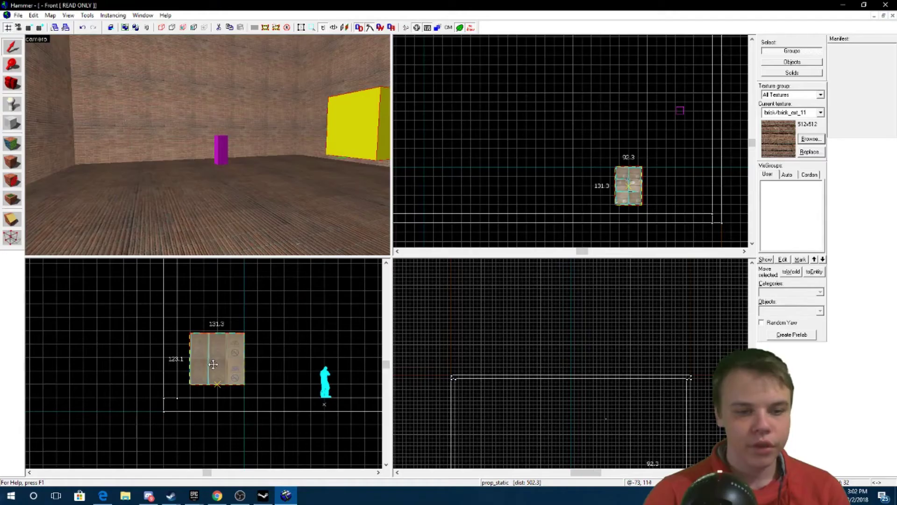
pyautogui.click(209, 368)
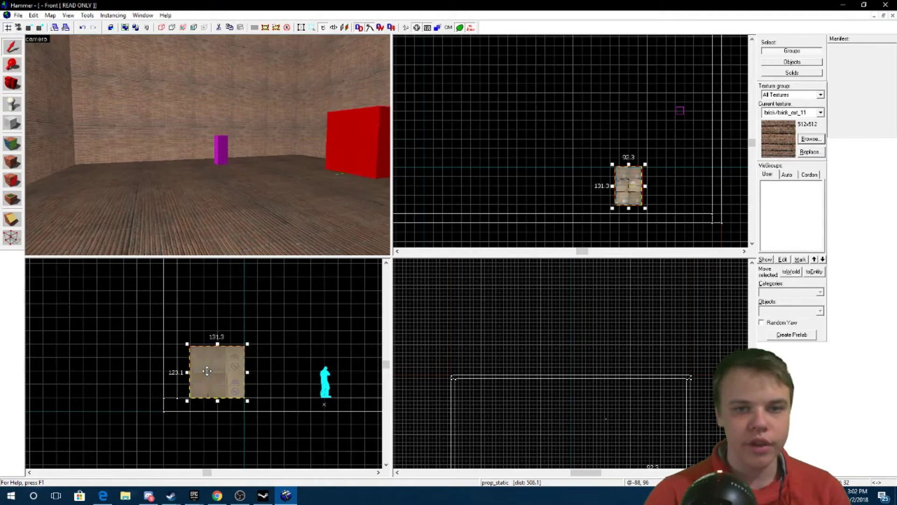
pyautogui.scroll(-4, 688, 402)
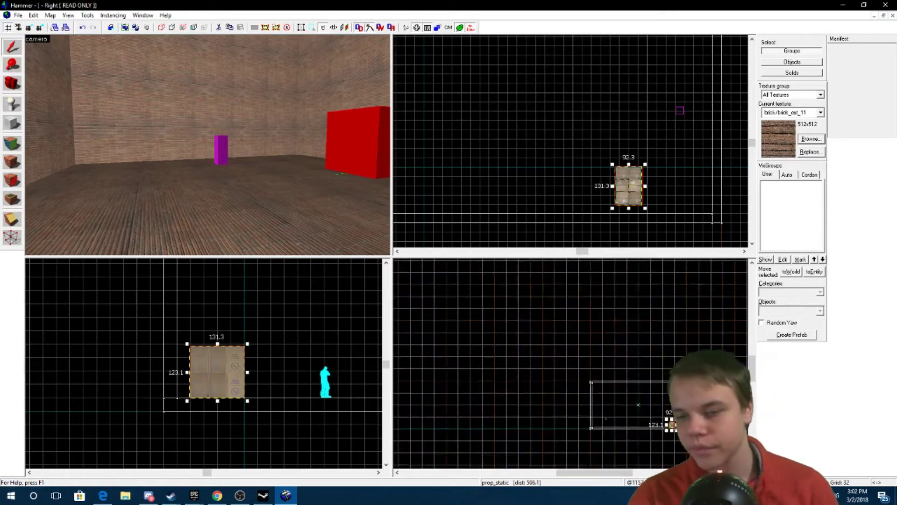
# Place an info_player_counterterrorist entity on the floor at the far end of the room, opposite the terrorist spawn.
pyautogui.scroll(4, 641, 426)
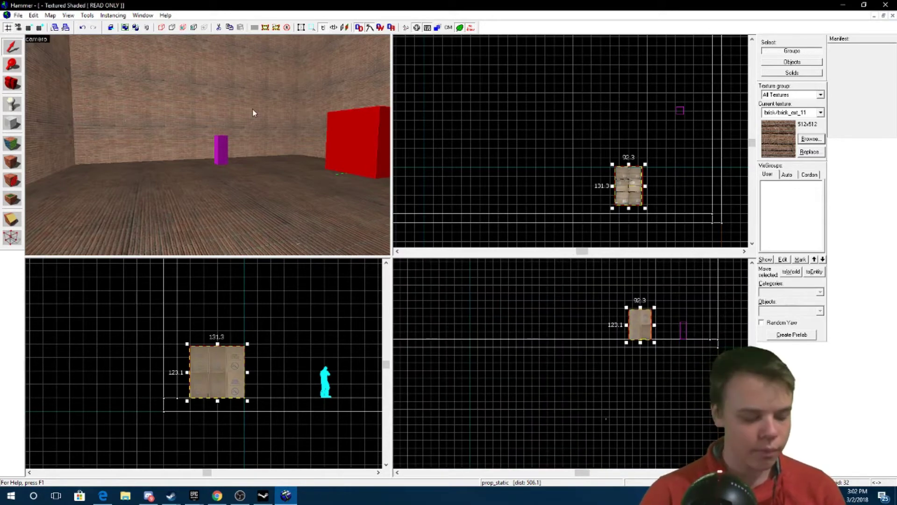
pyautogui.press('z')
pyautogui.press('w')
pyautogui.press('s')
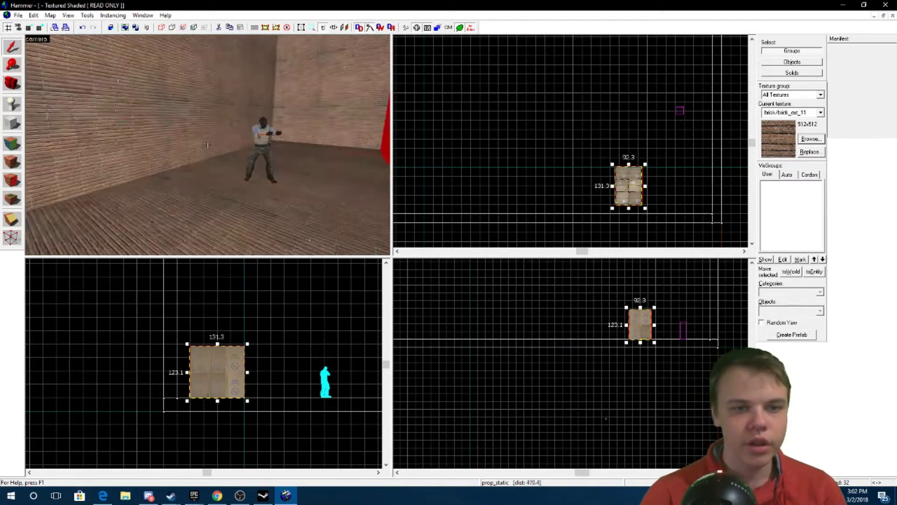
pyautogui.press('w')
pyautogui.press('a')
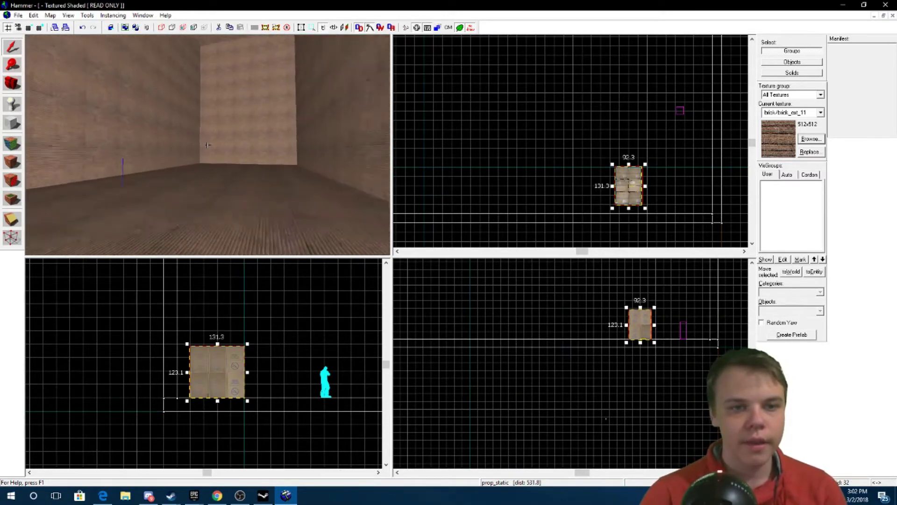
pyautogui.press('w')
pyautogui.press('z')
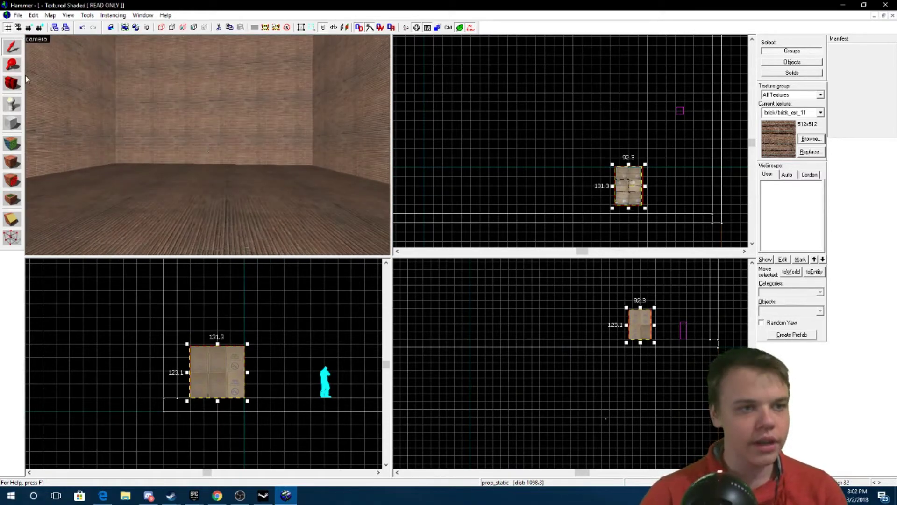
pyautogui.click(12, 104)
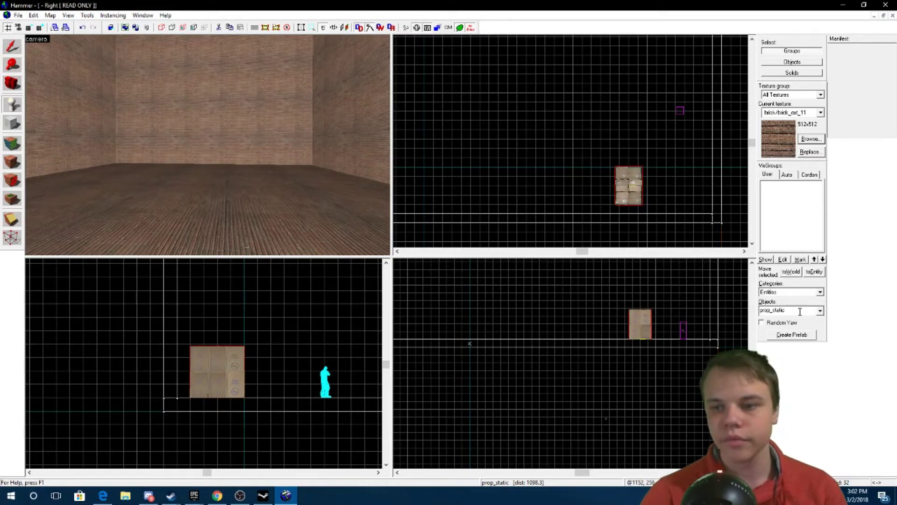
pyautogui.doubleClick(799, 310)
pyautogui.write('player')
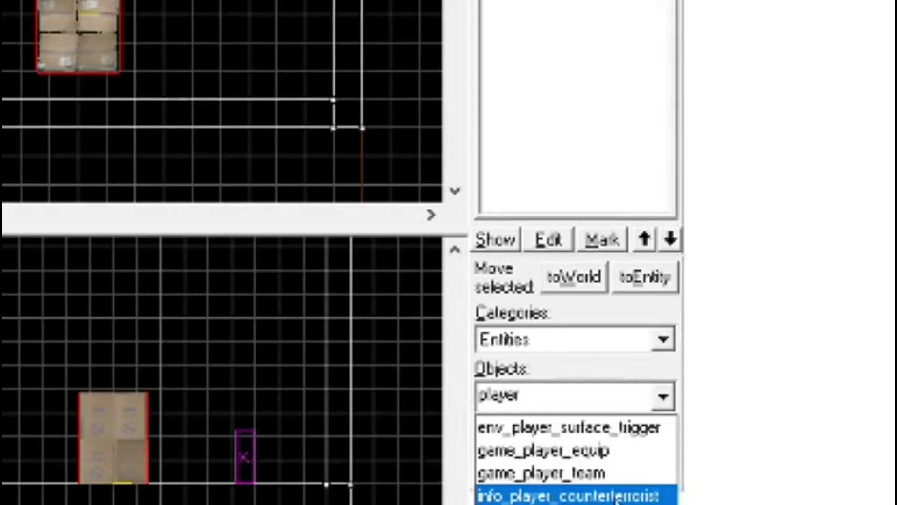
pyautogui.click(804, 344)
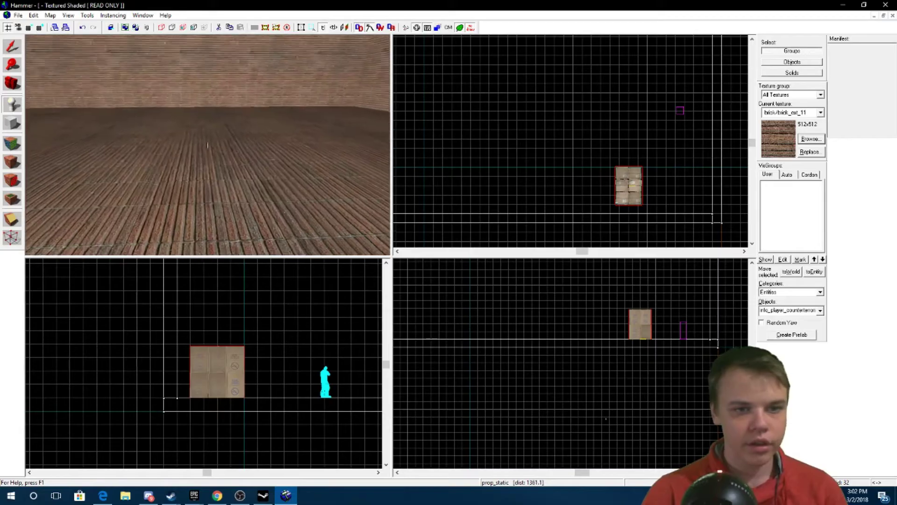
pyautogui.click(208, 146)
# Select the box stack prop standing near the terrorist spawn.
pyautogui.press('w')
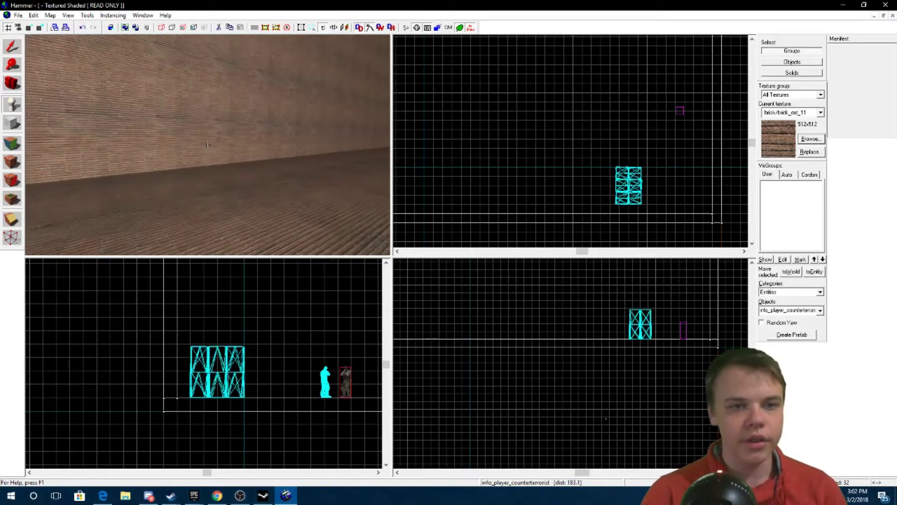
pyautogui.press('w')
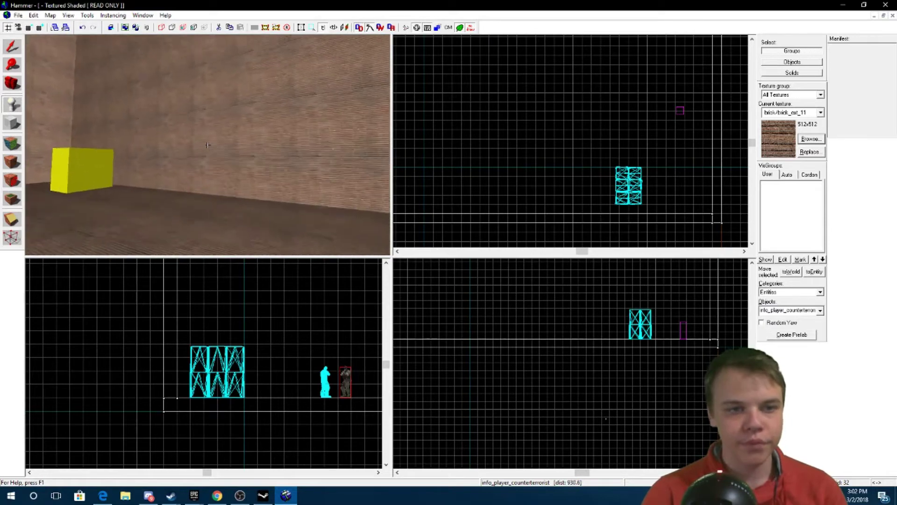
pyautogui.press('w')
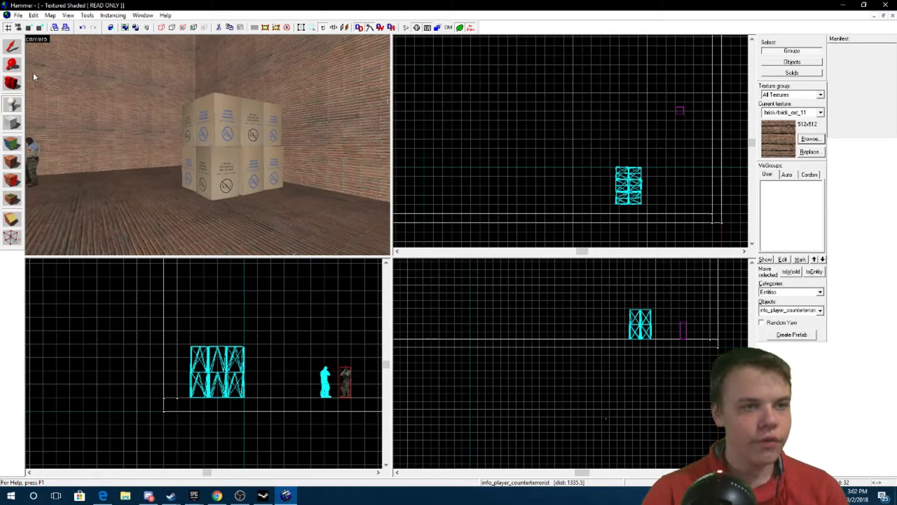
pyautogui.click(12, 47)
pyautogui.click(229, 151)
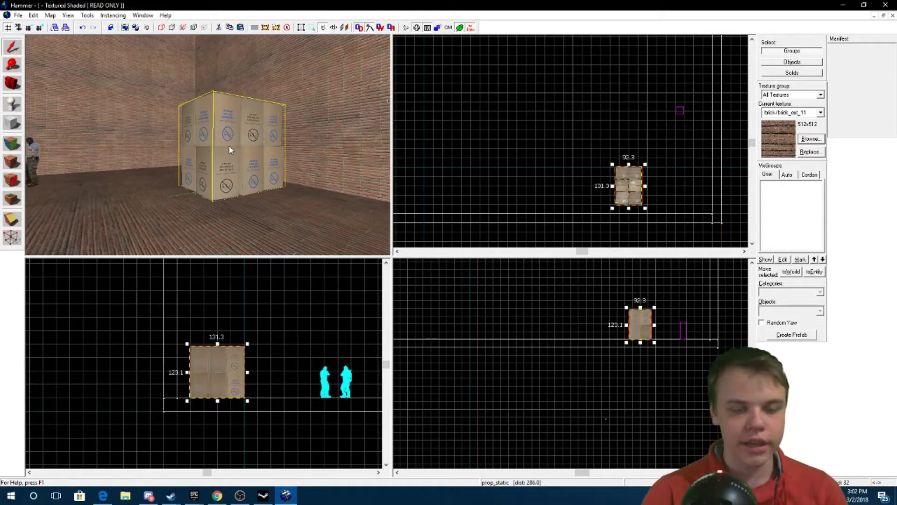
# Clear the selection and look over the room from the counter-terrorist end back to the box stack and terrorist spawn.
pyautogui.press('z')
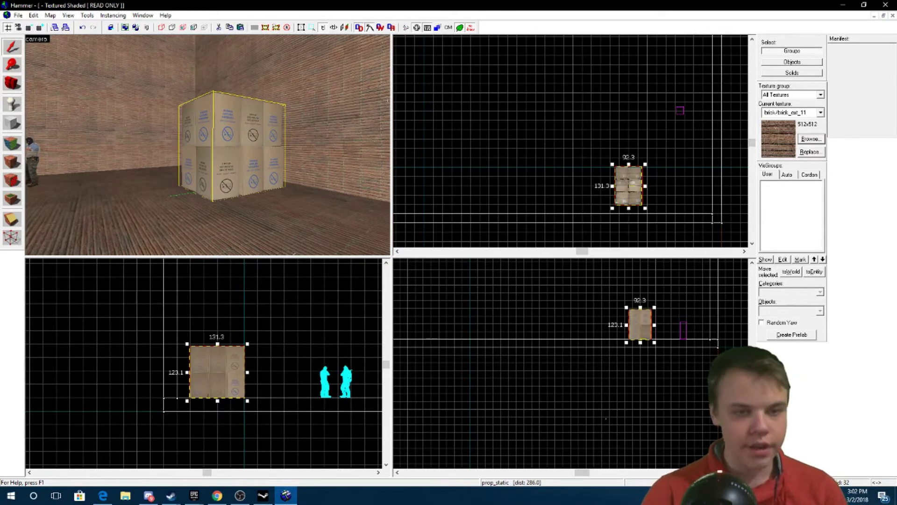
pyautogui.press('w')
pyautogui.press('w')
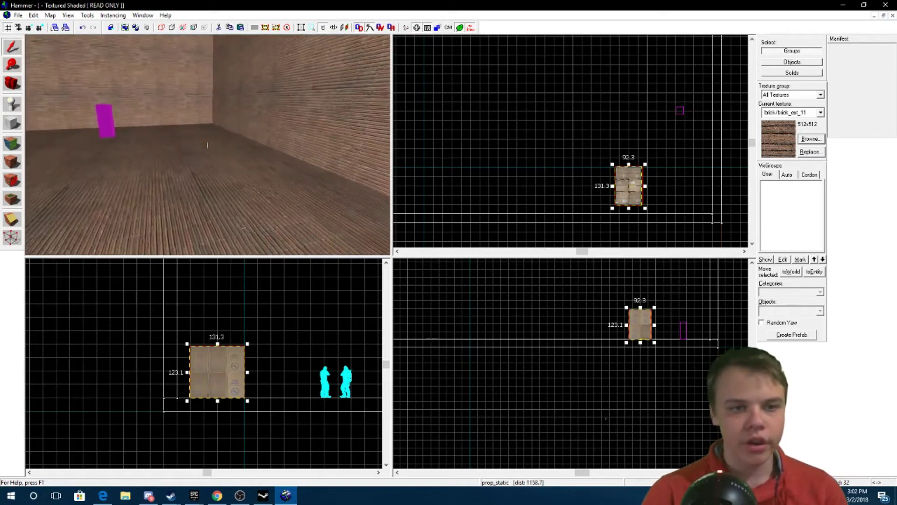
pyautogui.press('Escape')
pyautogui.press('s')
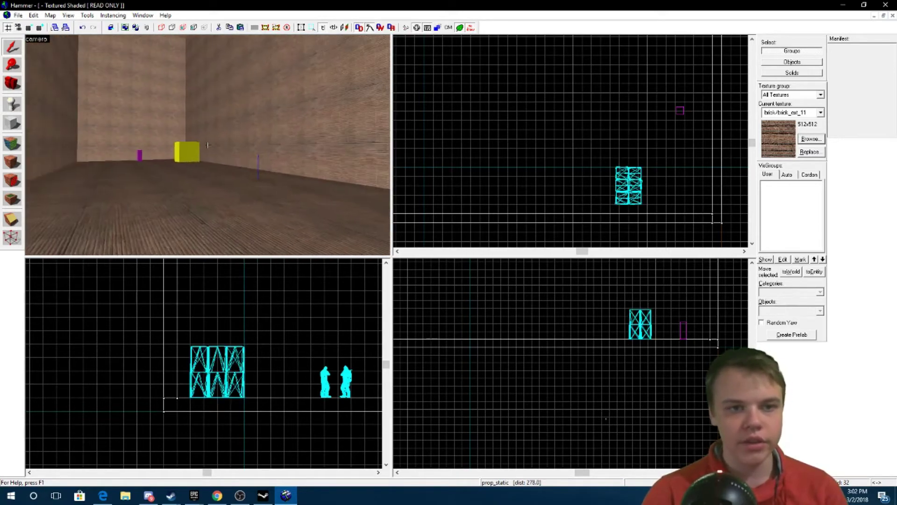
pyautogui.press('w')
pyautogui.press('w')
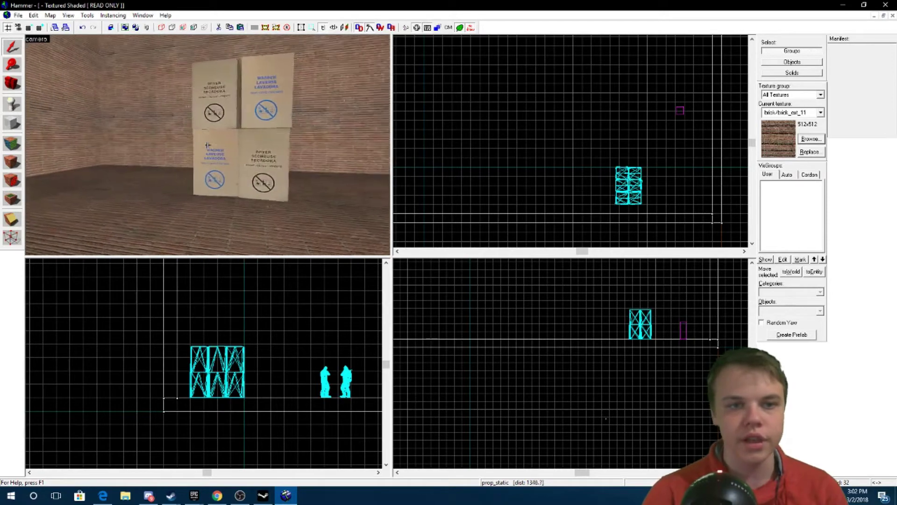
pyautogui.press('w')
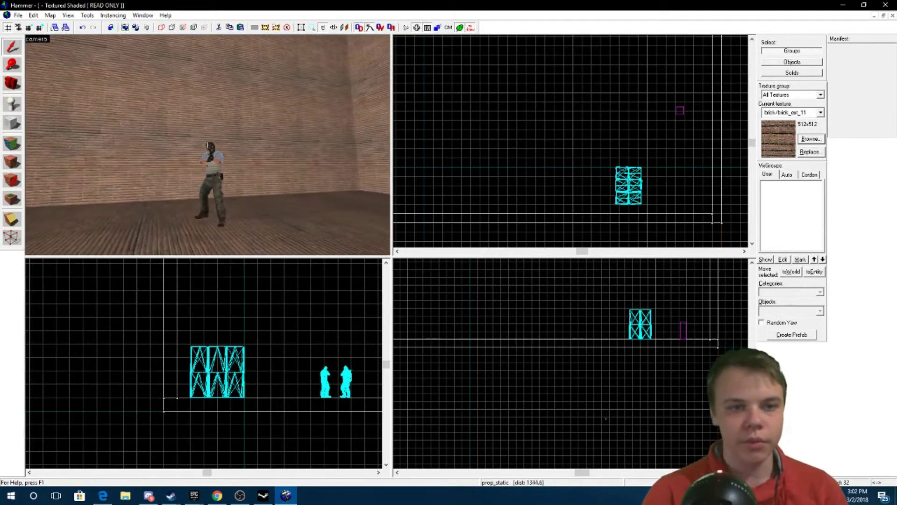
# Select the terrorist spawn and box stack together and paste a copy of both into the room.
pyautogui.click(208, 145)
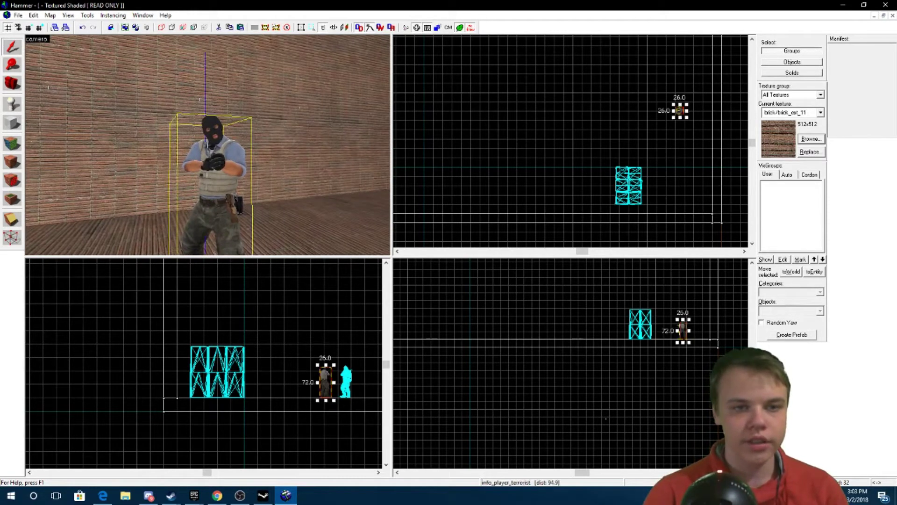
pyautogui.keyDown('ctrl'); pyautogui.click(208, 145); pyautogui.keyUp('ctrl')
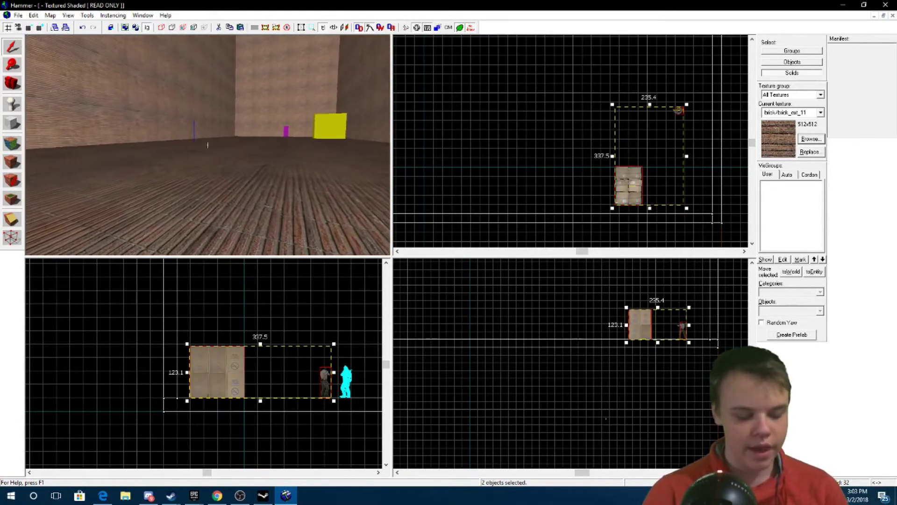
pyautogui.hotkey('ctrl', 'v')
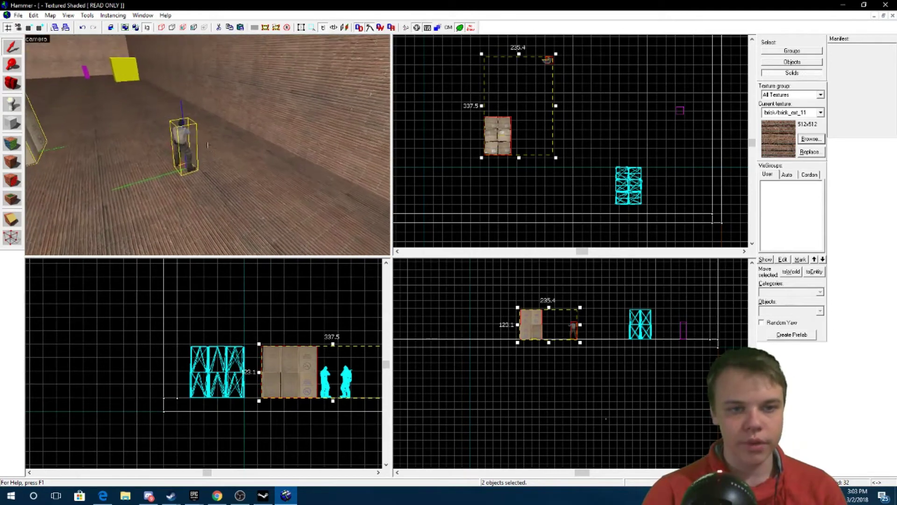
# Delete the pasted copies of the terrorist spawn and the box stack.
pyautogui.click(208, 145)
pyautogui.press('Delete')
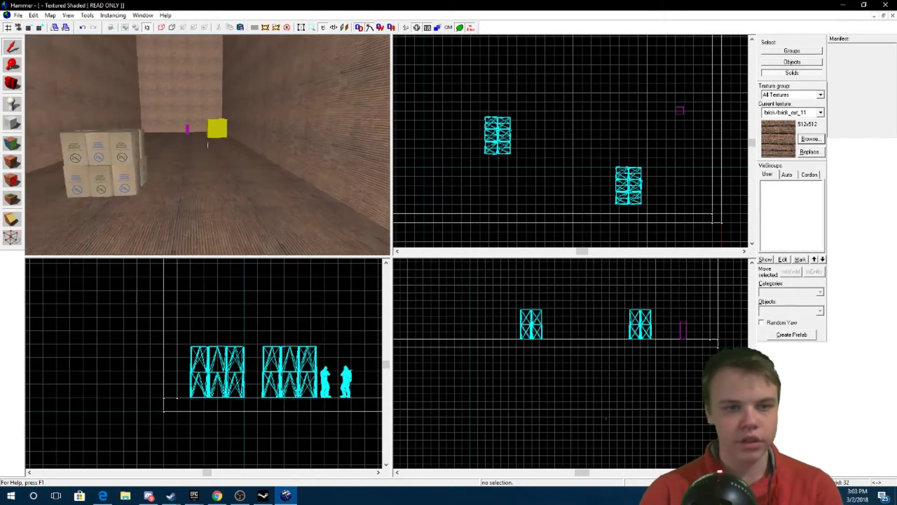
pyautogui.click(208, 144)
pyautogui.press('Delete')
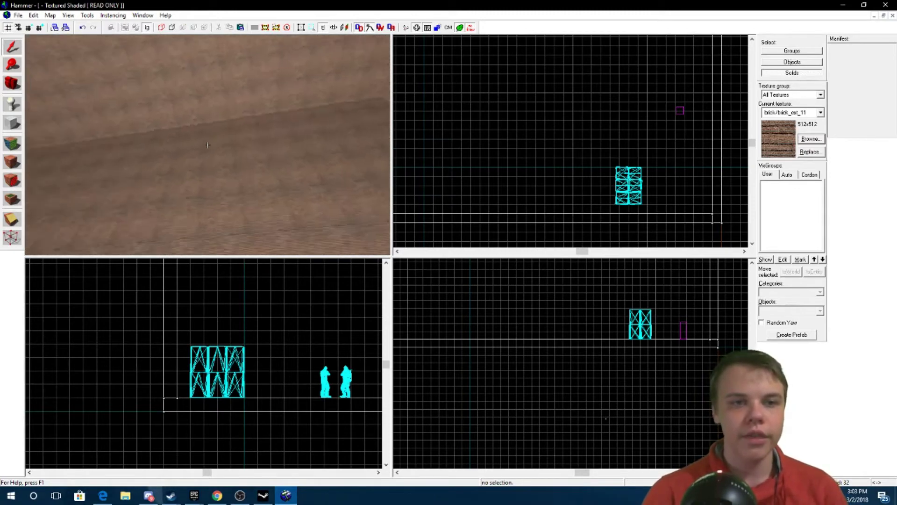
# Examine the whole room in the 3D view, checking its walls, floor, ceiling and the placed entities.
pyautogui.press('w')
pyautogui.press('w')
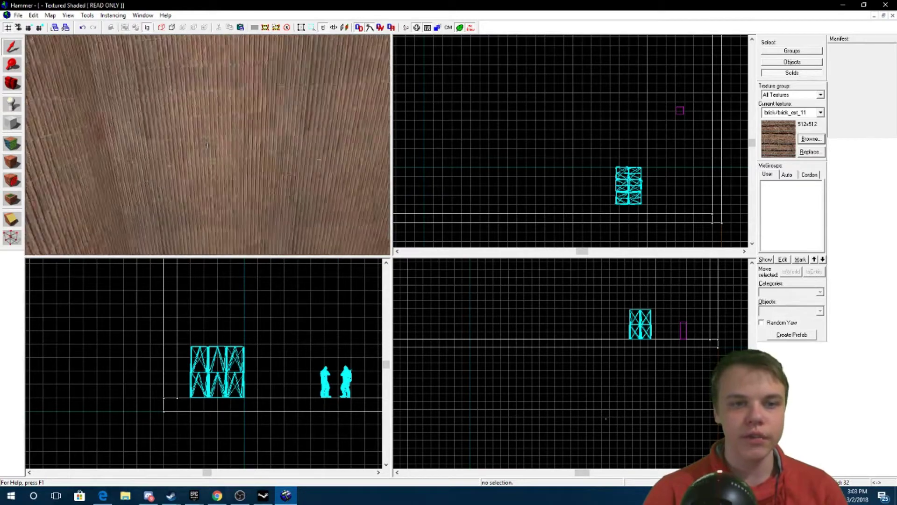
pyautogui.press('w')
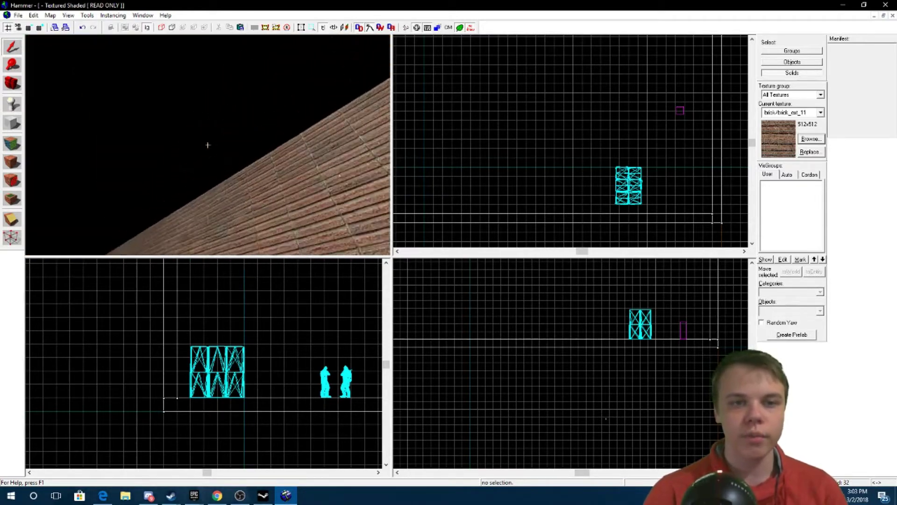
pyautogui.press('Right')
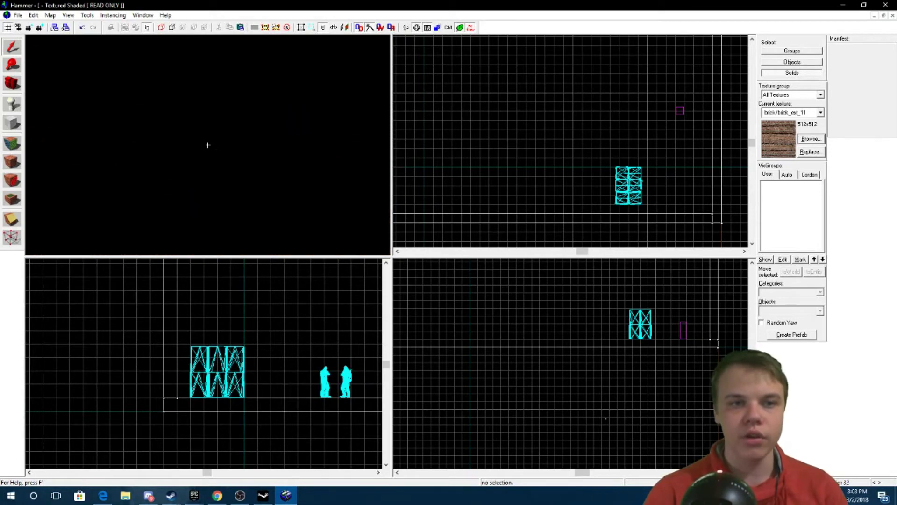
pyautogui.press('w')
pyautogui.press('w')
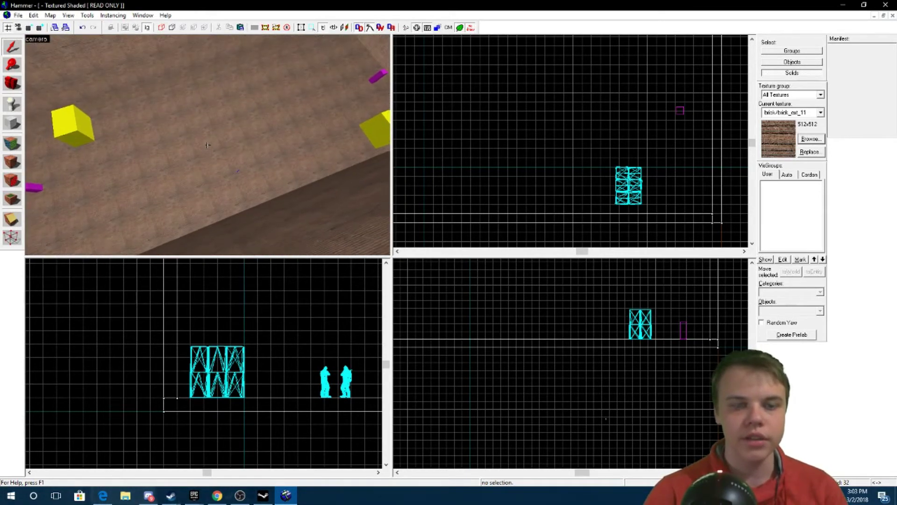
pyautogui.press('w')
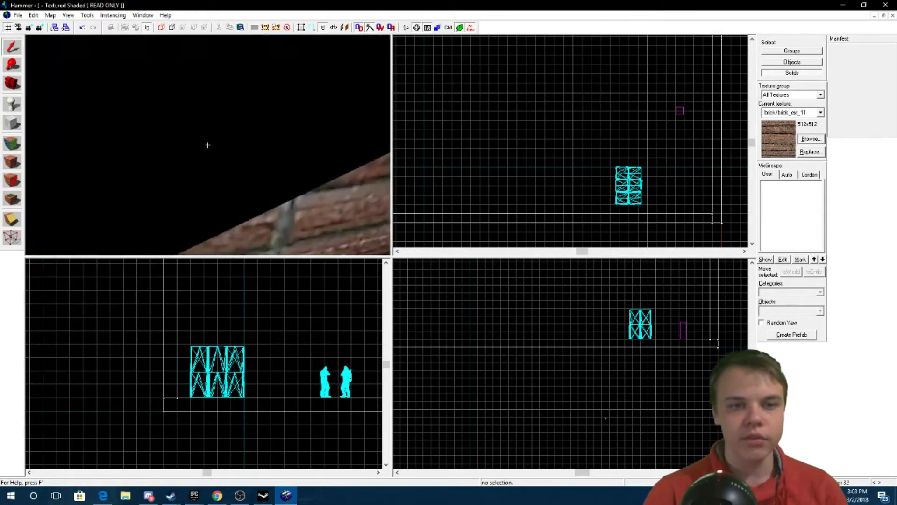
pyautogui.press('w')
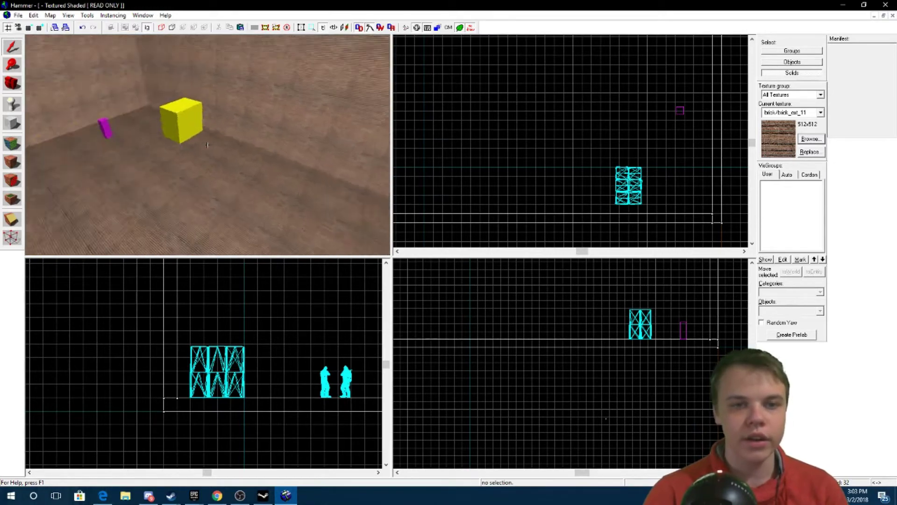
pyautogui.press('w')
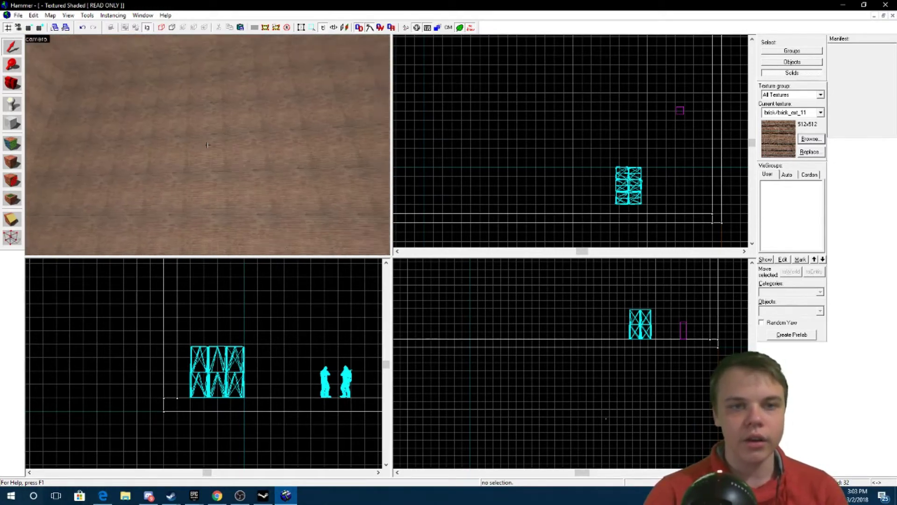
pyautogui.press('s')
pyautogui.press('w')
pyautogui.press('w')
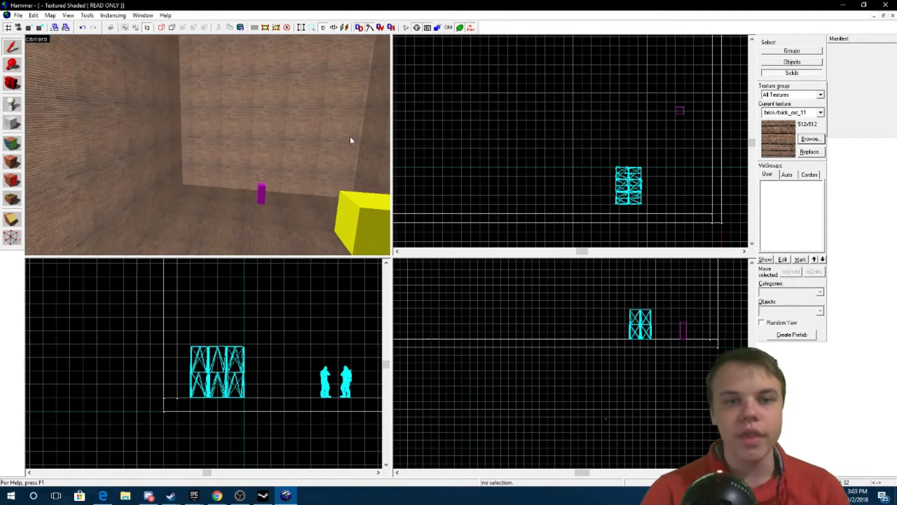
pyautogui.press('d')
pyautogui.press('d')
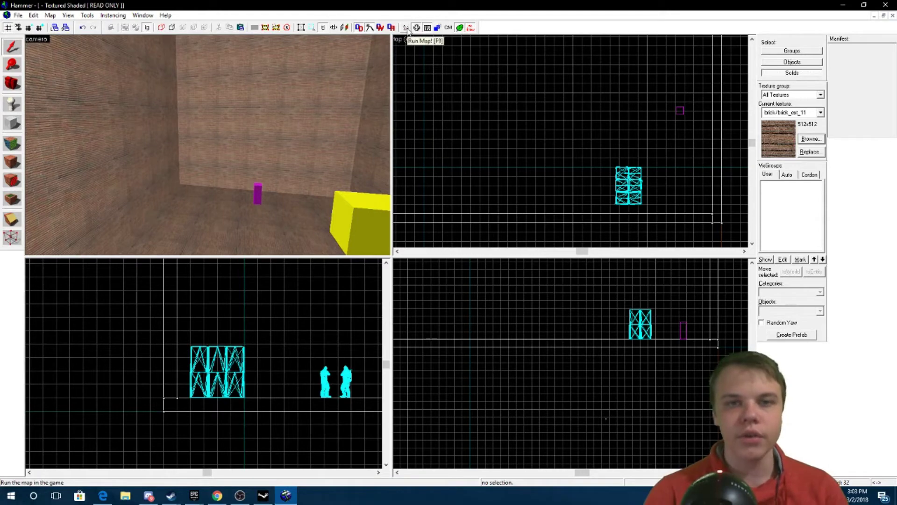
# Start running the map and save it as test in the maps folder.
pyautogui.click(406, 28)
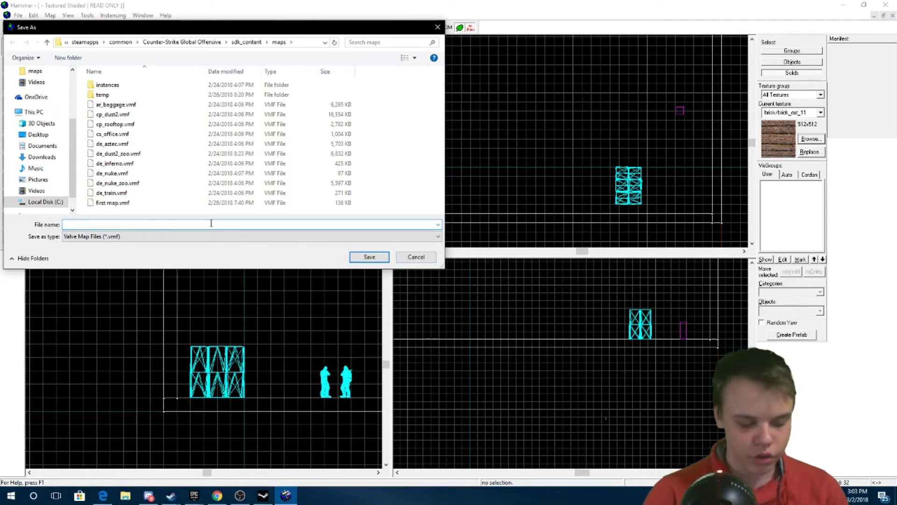
pyautogui.write('tes')
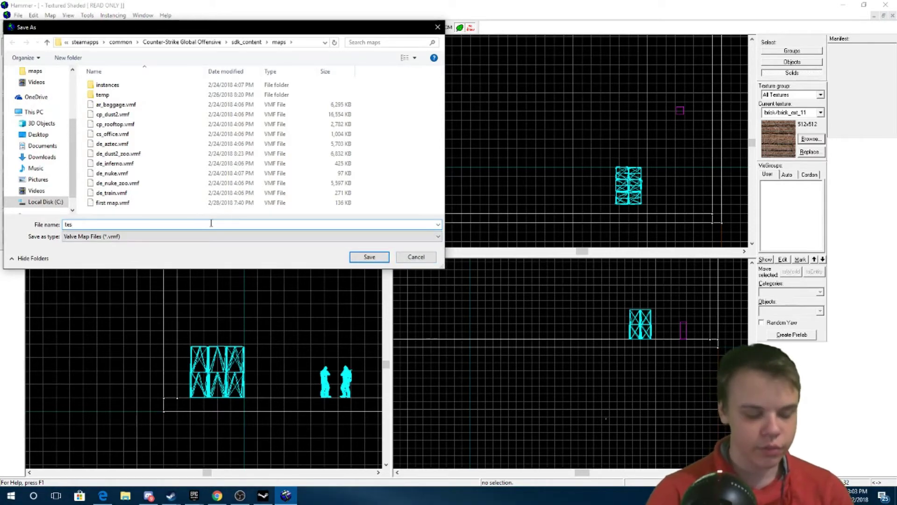
pyautogui.write('t')
pyautogui.click(369, 256)
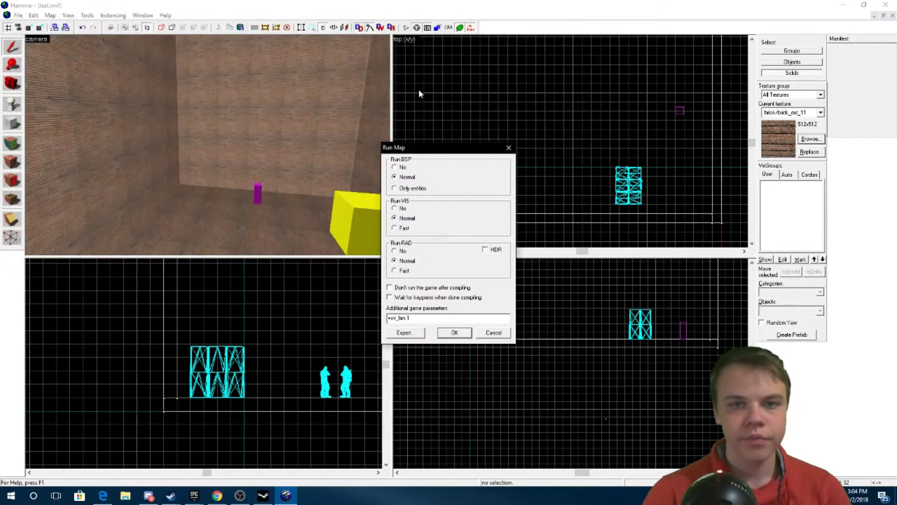
# Compile the map with BSP, VIS and RAD on Normal, load it in CS:GO and join the Terrorist team.
pyautogui.click(458, 337)
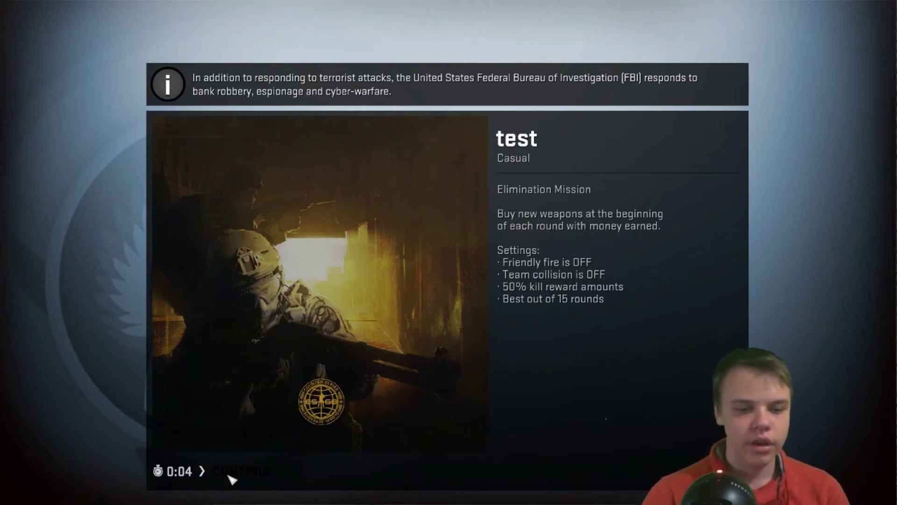
pyautogui.click(231, 477)
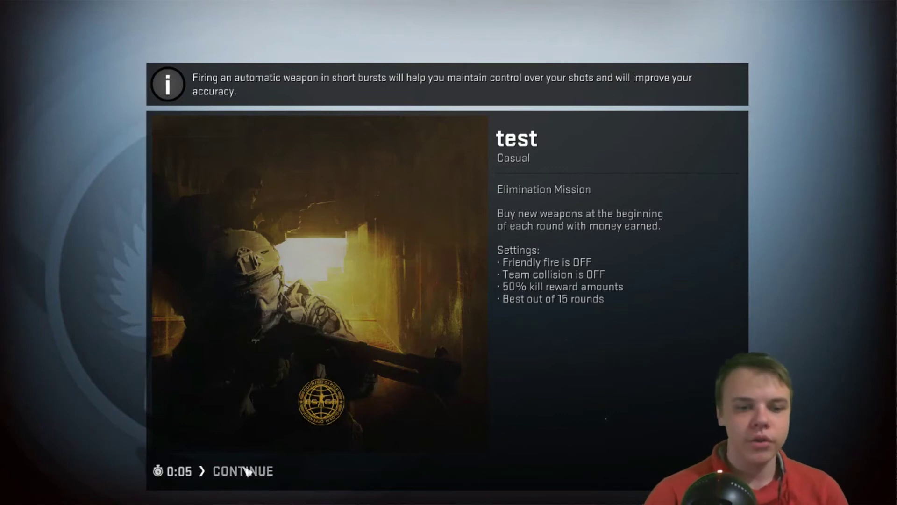
pyautogui.click(245, 468)
pyautogui.click(561, 233)
# Walk around the compiled room with the pistol, examining the brick walls and firing at the box stack to test its surface.
pyautogui.press('3')
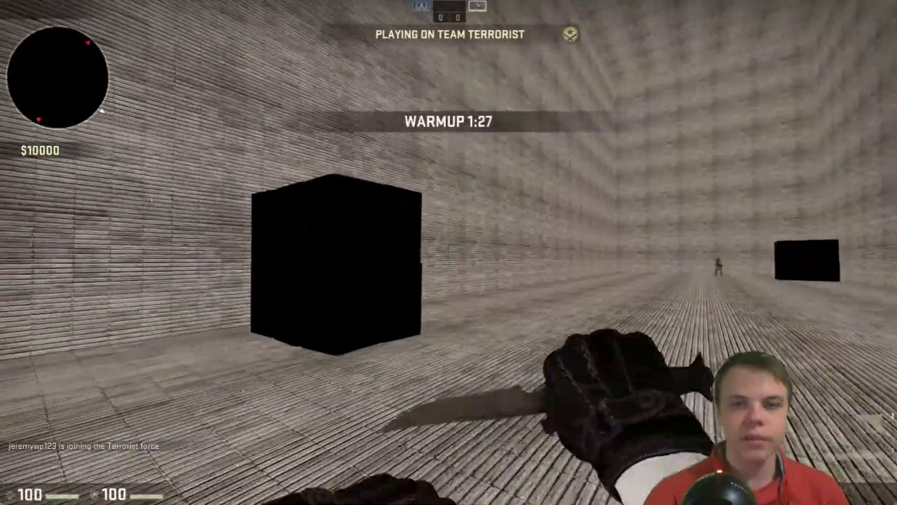
pyautogui.press('2')
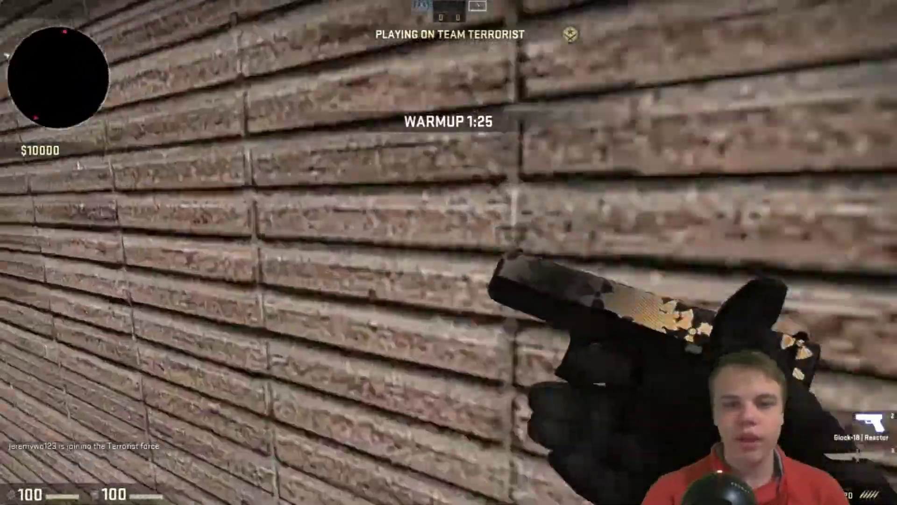
pyautogui.press('w')
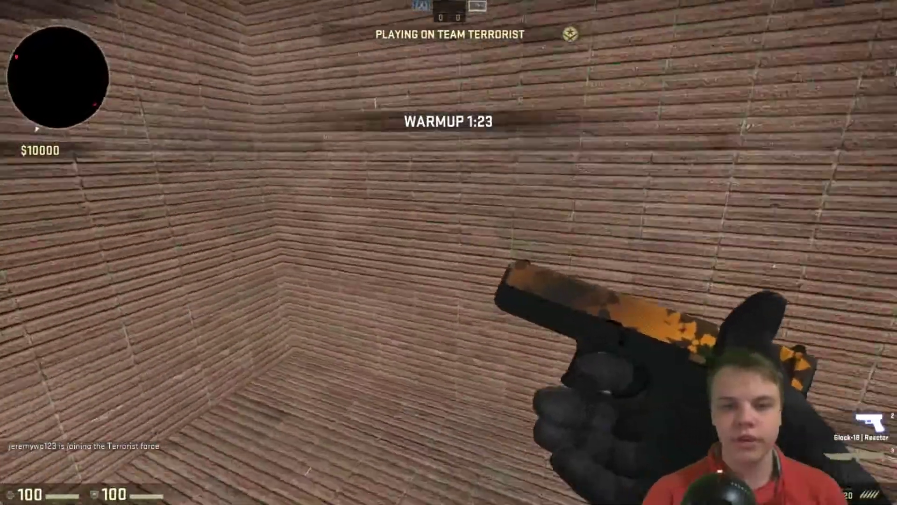
pyautogui.click(449, 253)
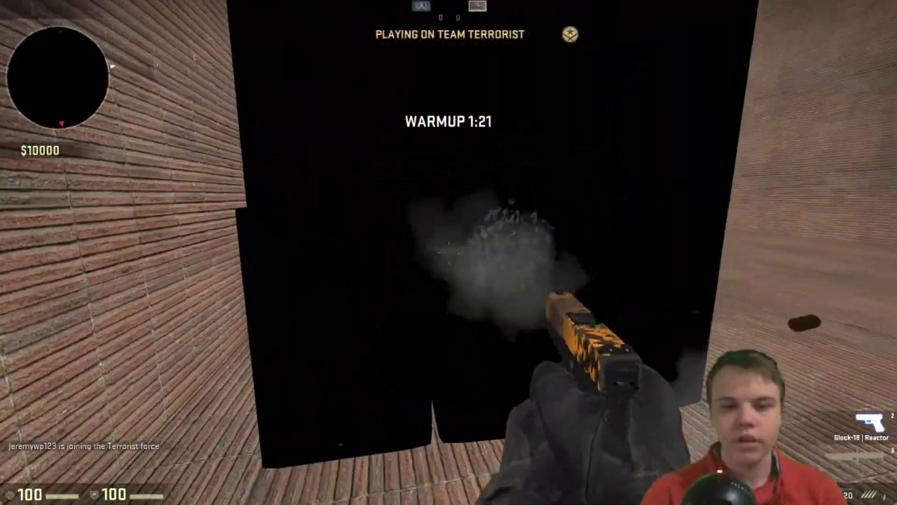
pyautogui.press('w')
pyautogui.click(448, 252)
pyautogui.press('s')
pyautogui.press('f')
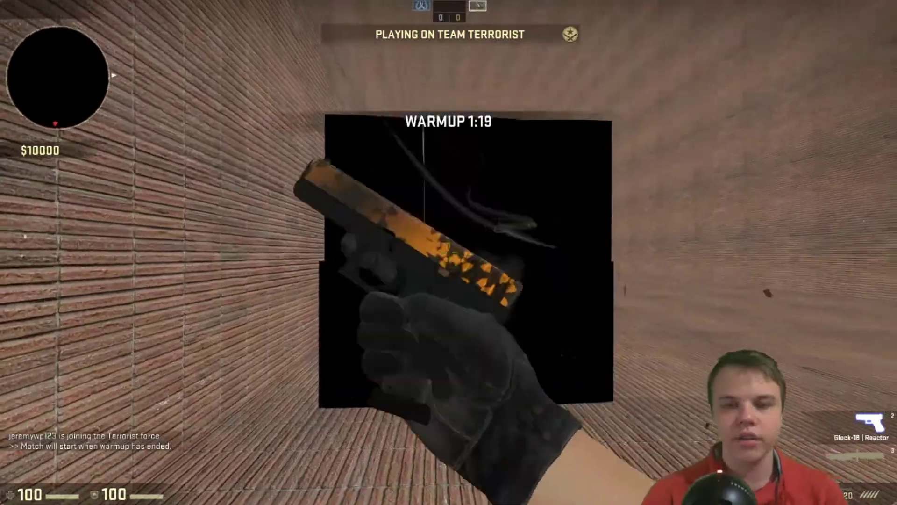
pyautogui.press('w')
pyautogui.press('space')
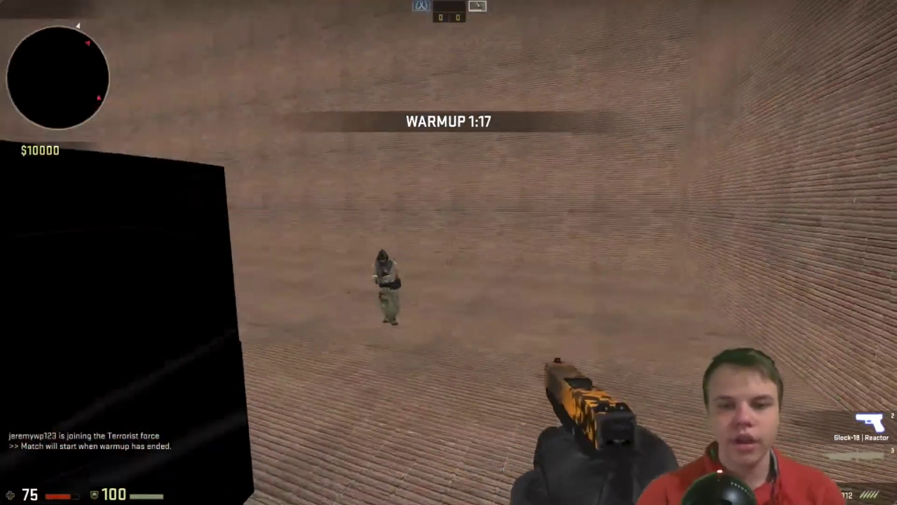
# Test combat with the enemy bot around the box stack during warmup, using the pistol and the knife.
pyautogui.click(448, 252)
pyautogui.click(449, 253)
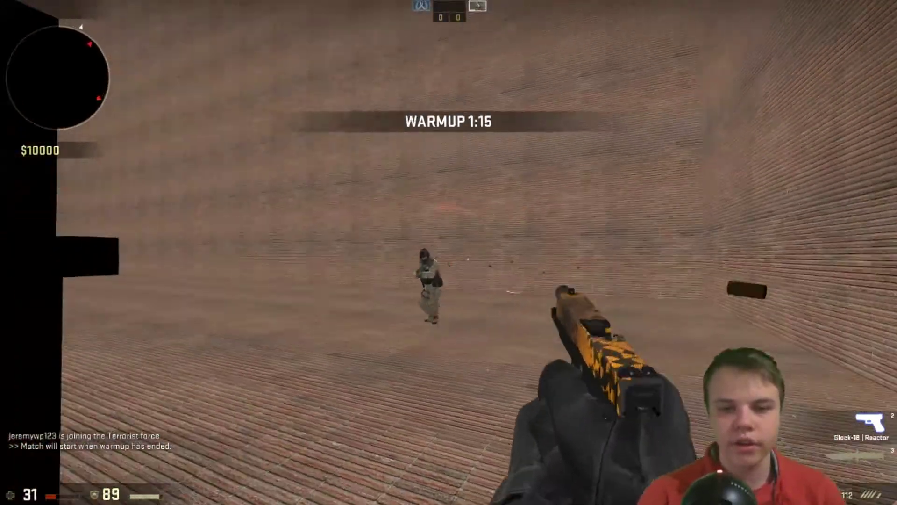
pyautogui.click(449, 252)
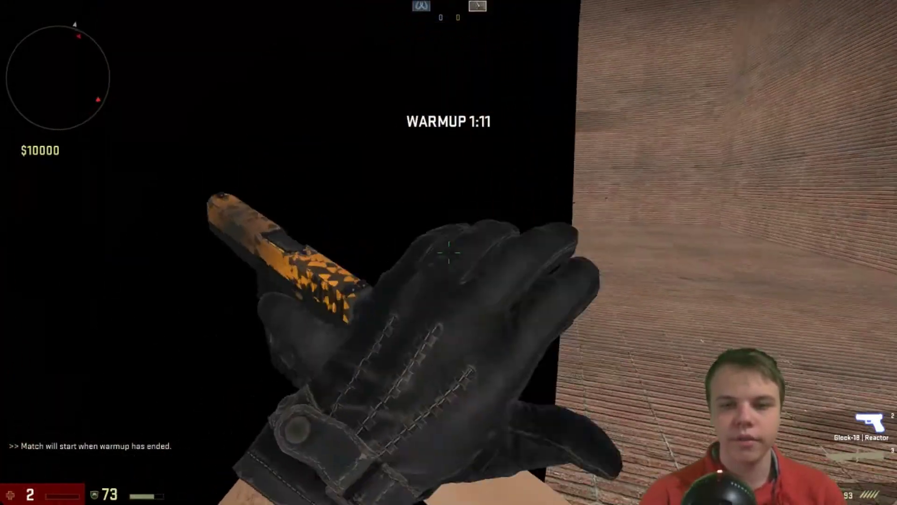
pyautogui.press('a')
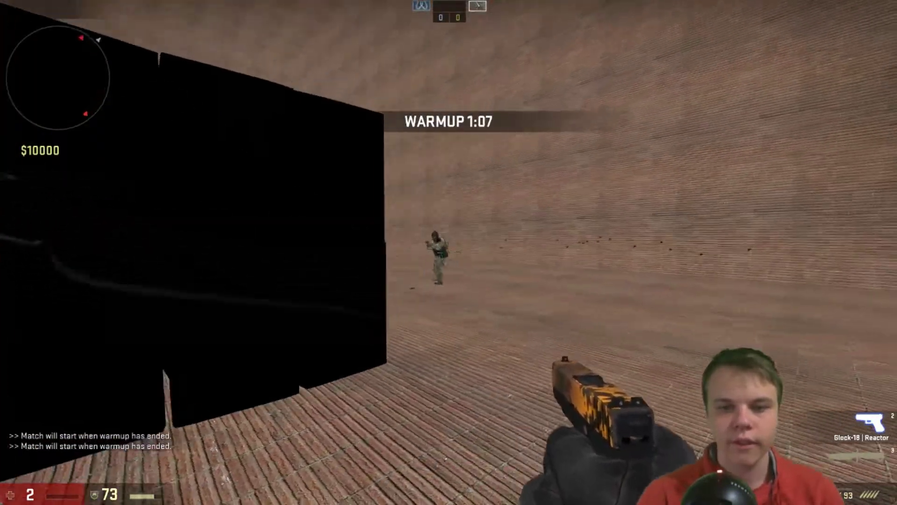
pyautogui.click(449, 252)
pyautogui.click(449, 252)
pyautogui.press('f')
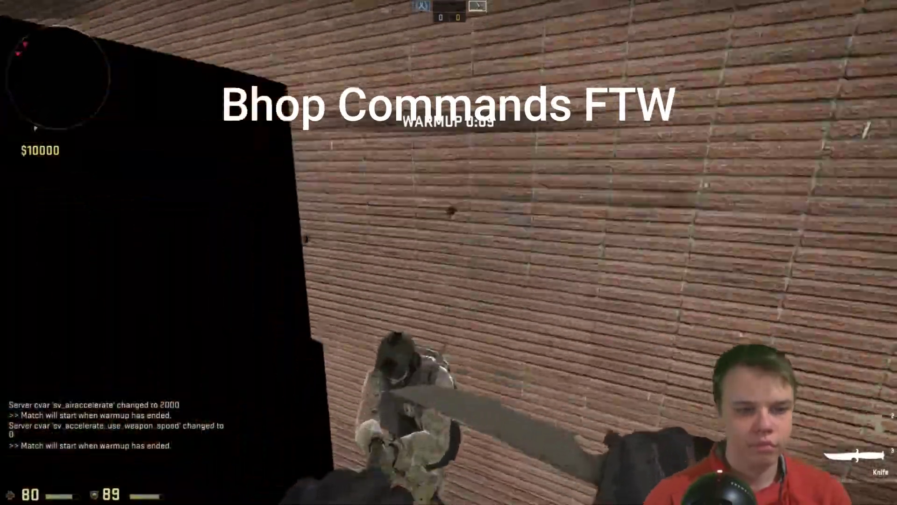
pyautogui.click(449, 252)
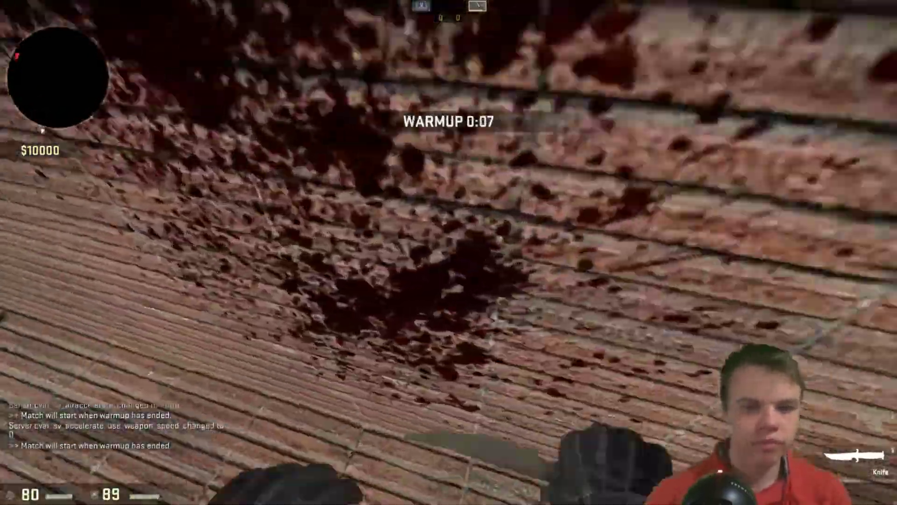
pyautogui.click(449, 253)
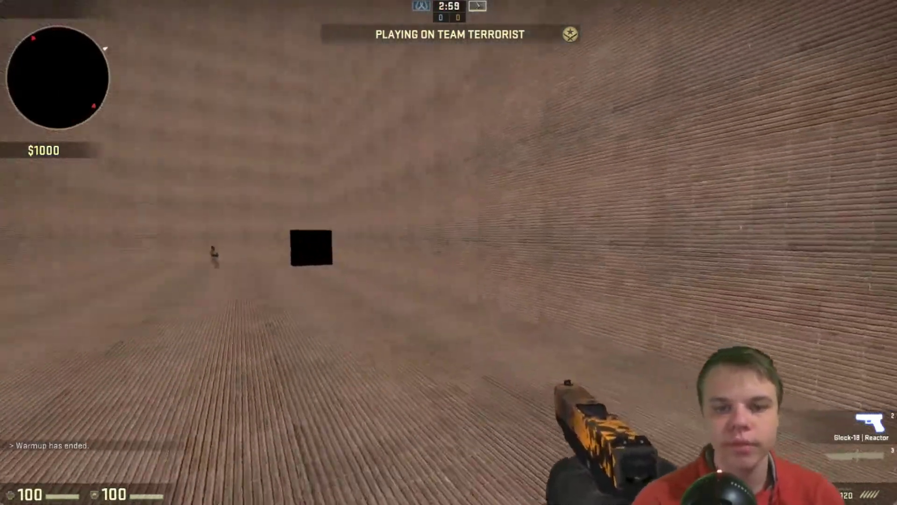
# Cross the room from the terrorist spawn in the live round, shoot the enemy bot and reload the pistol.
pyautogui.press('w')
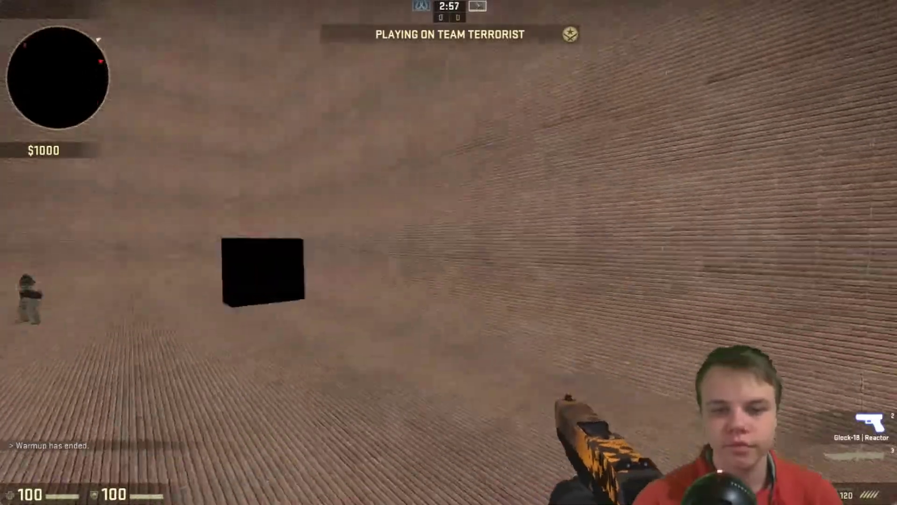
pyautogui.press('w')
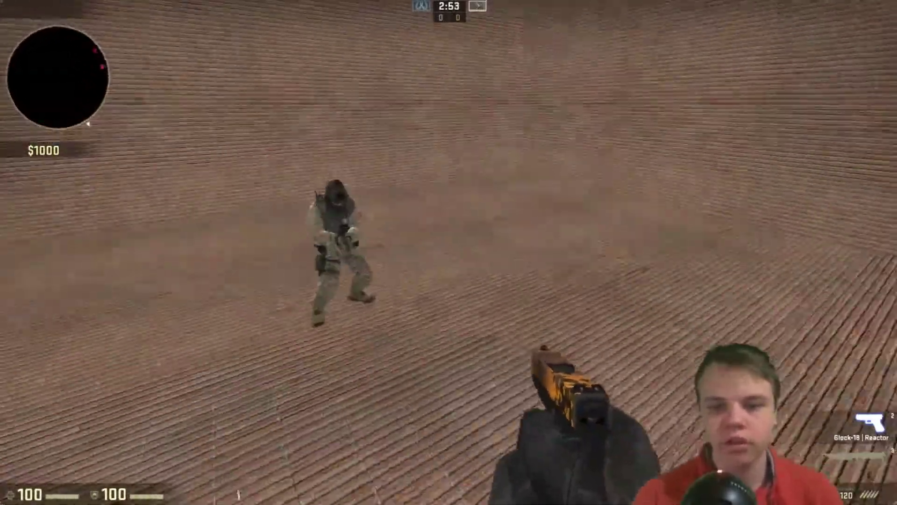
pyautogui.click(449, 252)
pyautogui.press('r')
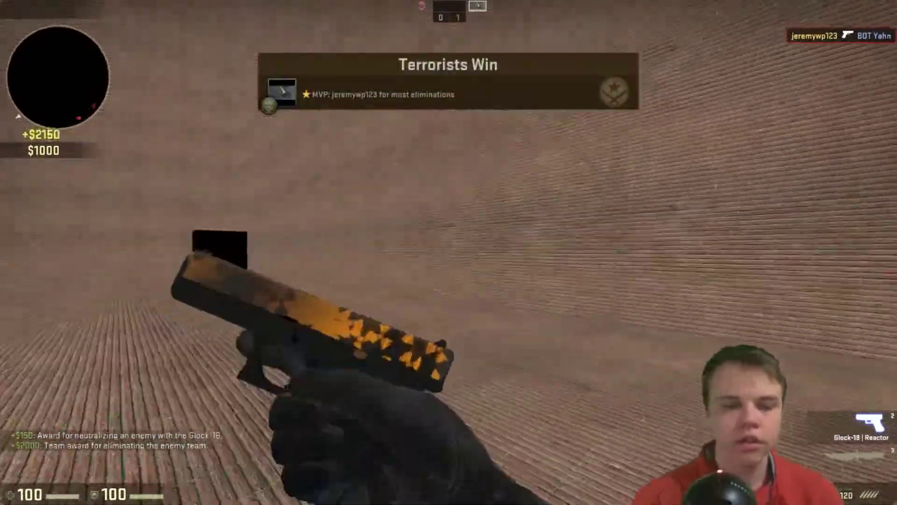